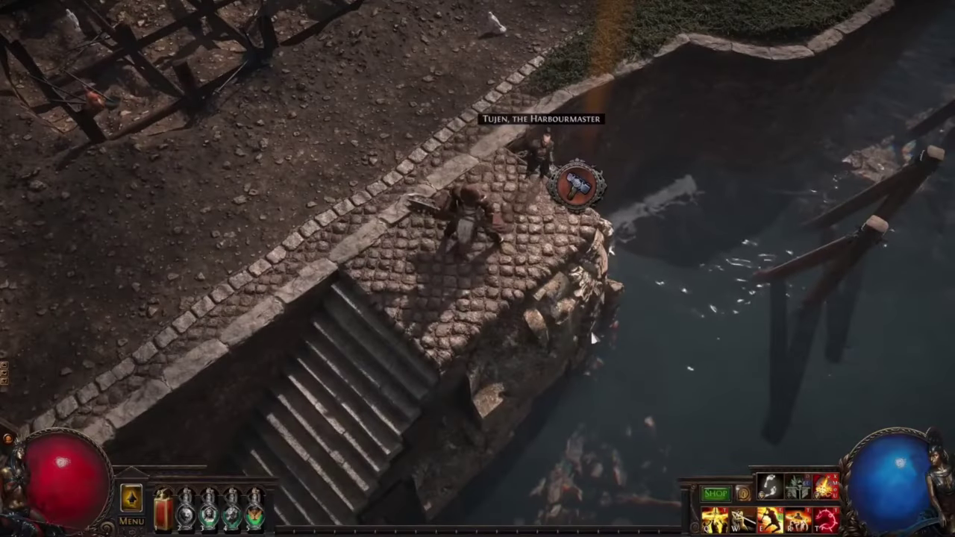
pyautogui.click(575, 185)
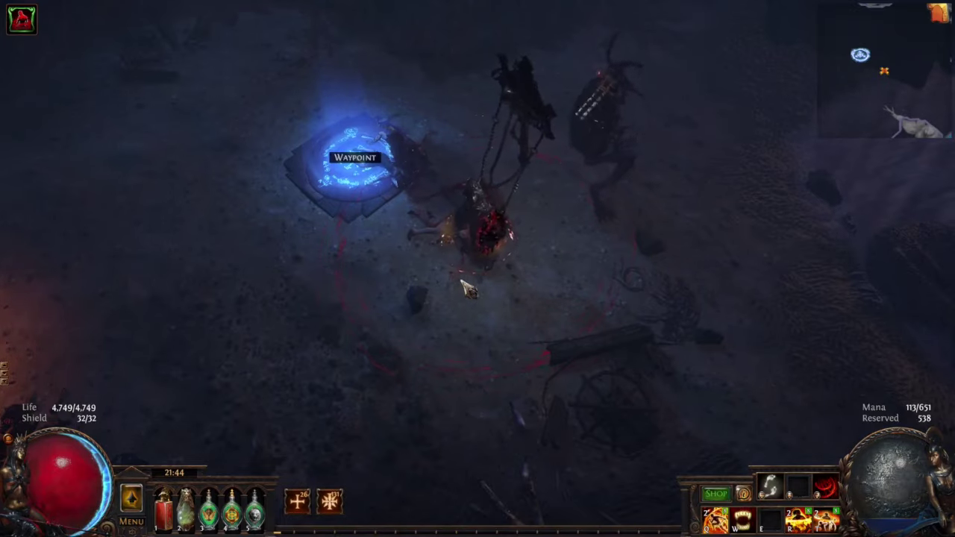
pyautogui.click(448, 282)
pyautogui.moveTo(442, 278); pyautogui.dragTo(536, 255)
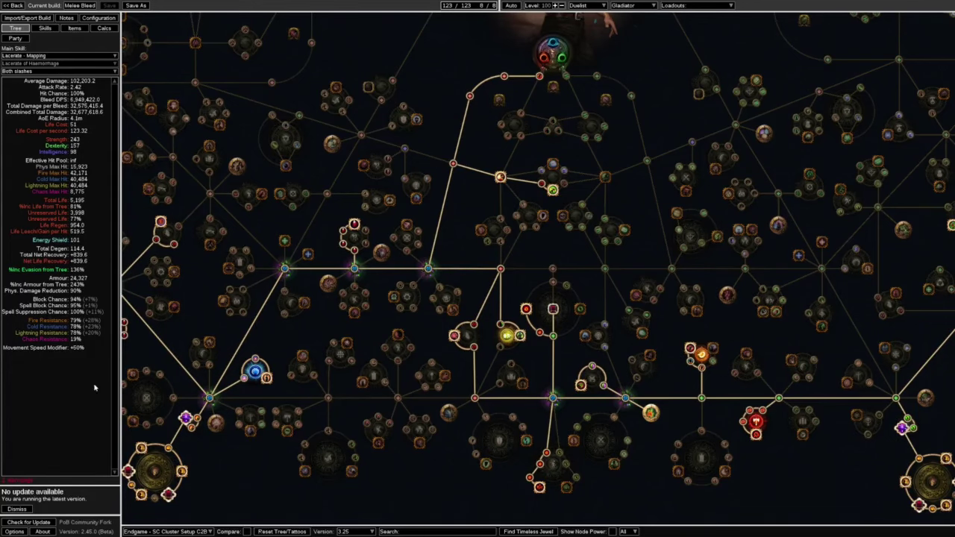
# Examine the passive tree's upper-left region and read the details of the Safeguard notable.
pyautogui.moveTo(215, 330); pyautogui.dragTo(254, 370)
pyautogui.scroll(-3, 254, 370)
pyautogui.moveTo(359, 84); pyautogui.dragTo(461, 265)
pyautogui.scroll(2, 461, 265)
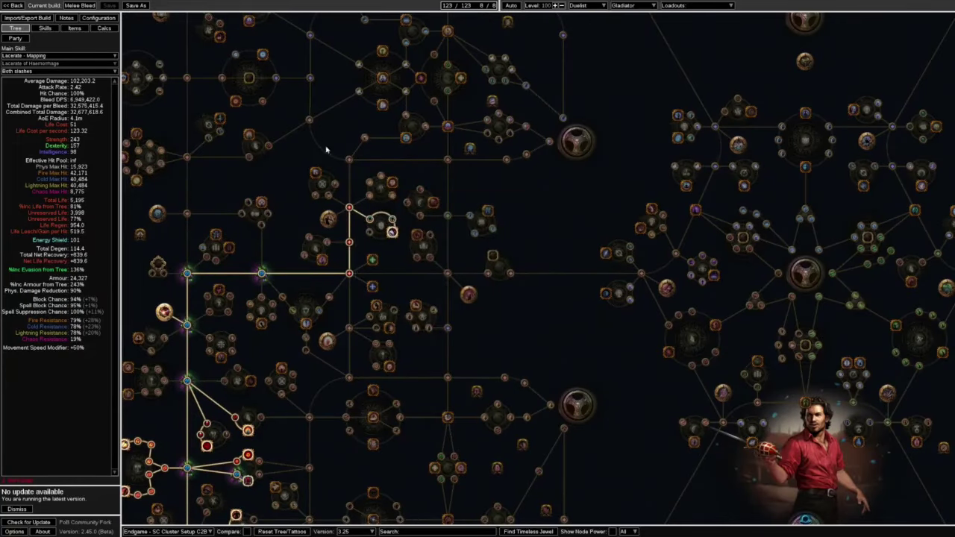
pyautogui.scroll(2, 427, 260)
pyautogui.moveTo(418, 186)
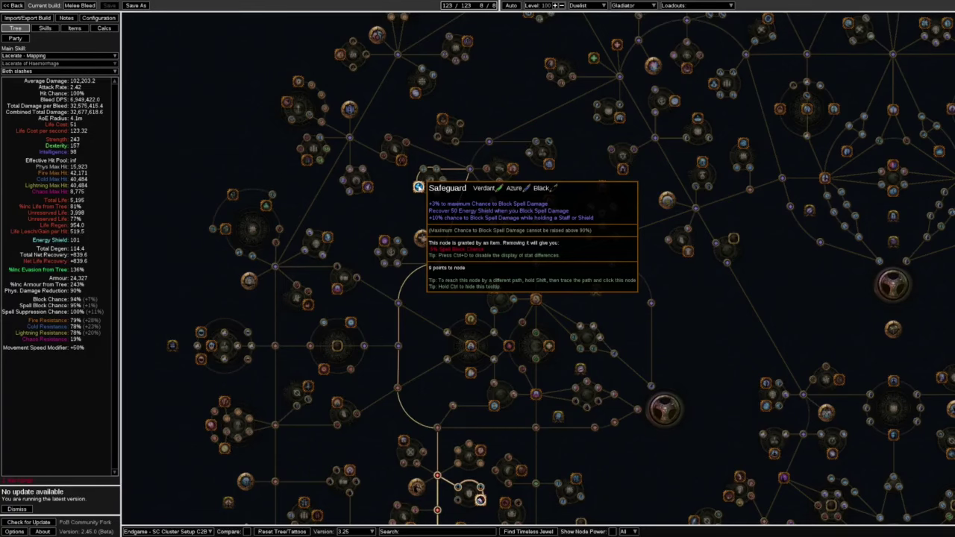
pyautogui.scroll(-5, 418, 186)
pyautogui.scroll(4, 363, 124)
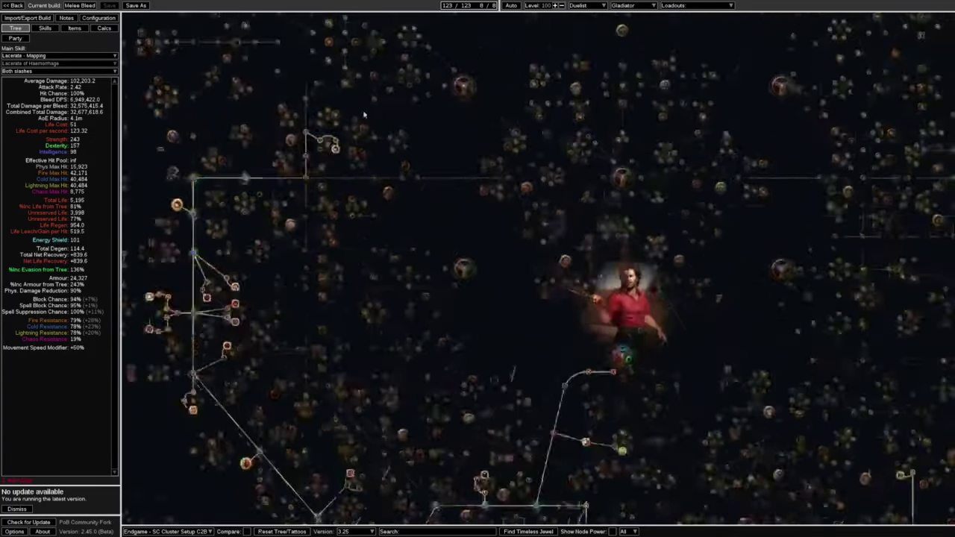
# Examine the allocated Gladiator ascendancy nodes beneath the main passive tree.
pyautogui.moveTo(582, 489); pyautogui.dragTo(458, 376)
pyautogui.scroll(1, 481, 398)
pyautogui.scroll(4, 459, 376)
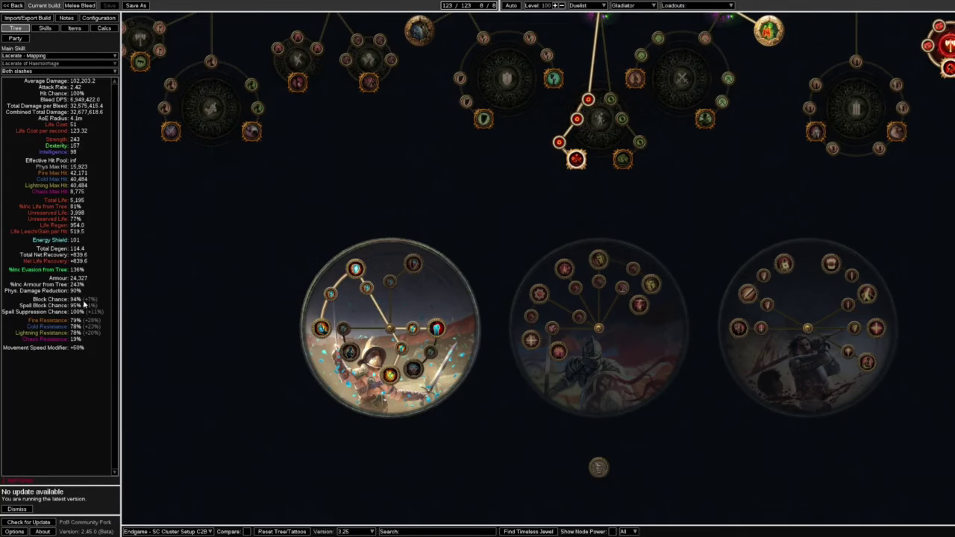
pyautogui.moveTo(234, 221); pyautogui.dragTo(261, 286)
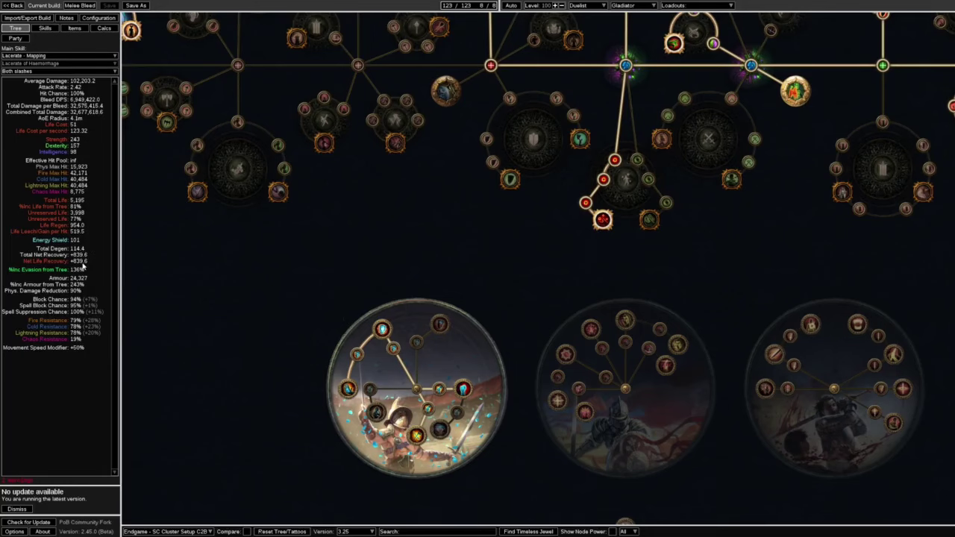
# Review the gems in the Utility socket group of the Maps skill set.
pyautogui.click(44, 28)
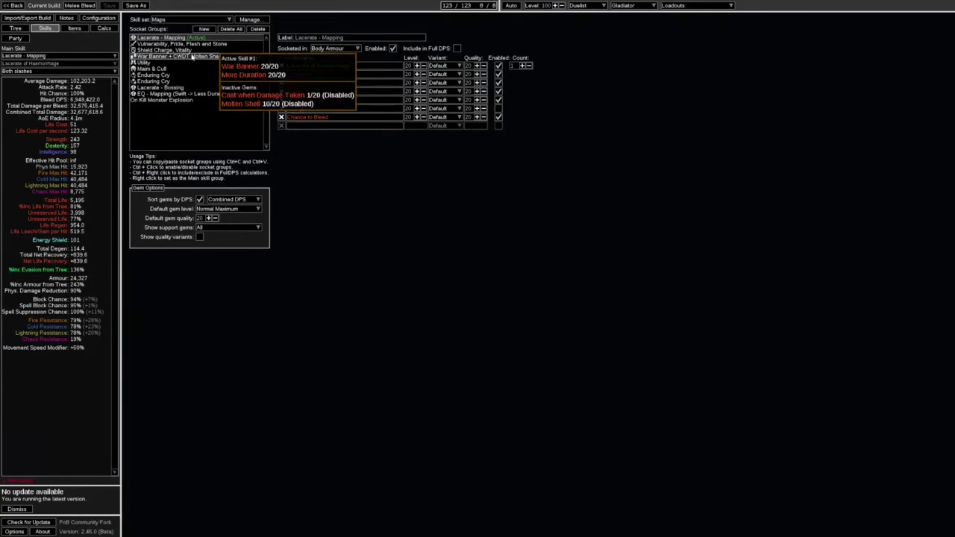
pyautogui.click(183, 63)
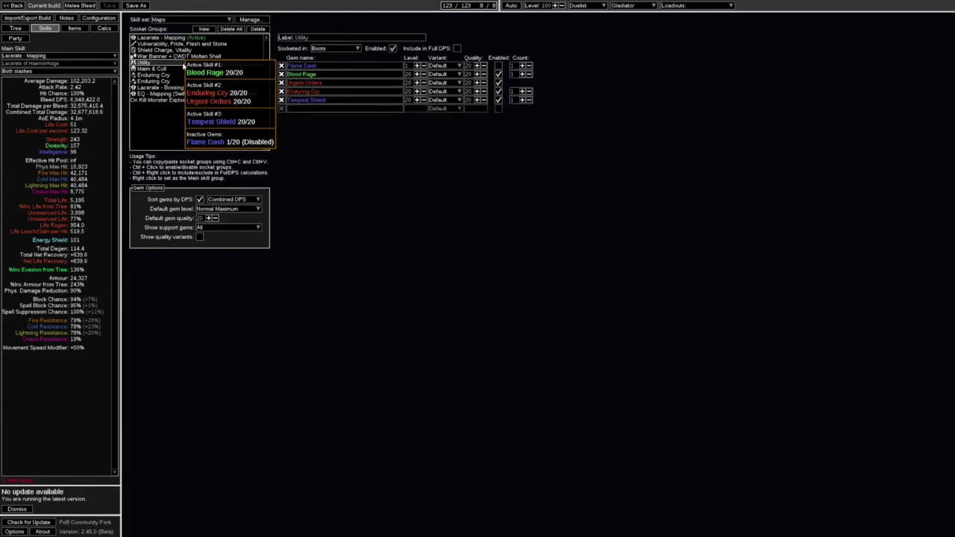
pyautogui.click(332, 103)
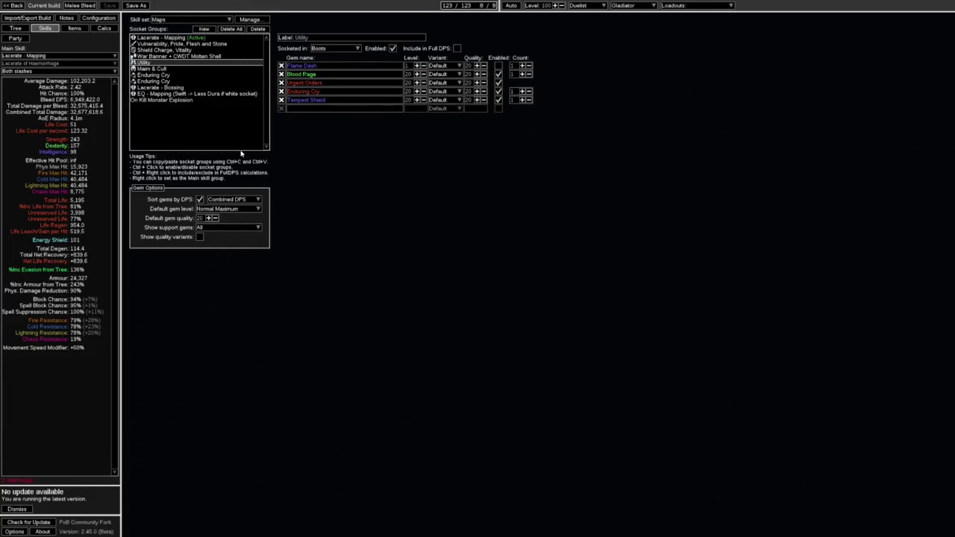
# Return to the passive tree and read the details of the allocated Blood Magic keystone.
pyautogui.click(15, 28)
pyautogui.scroll(-1, 234, 331)
pyautogui.scroll(2, 386, 352)
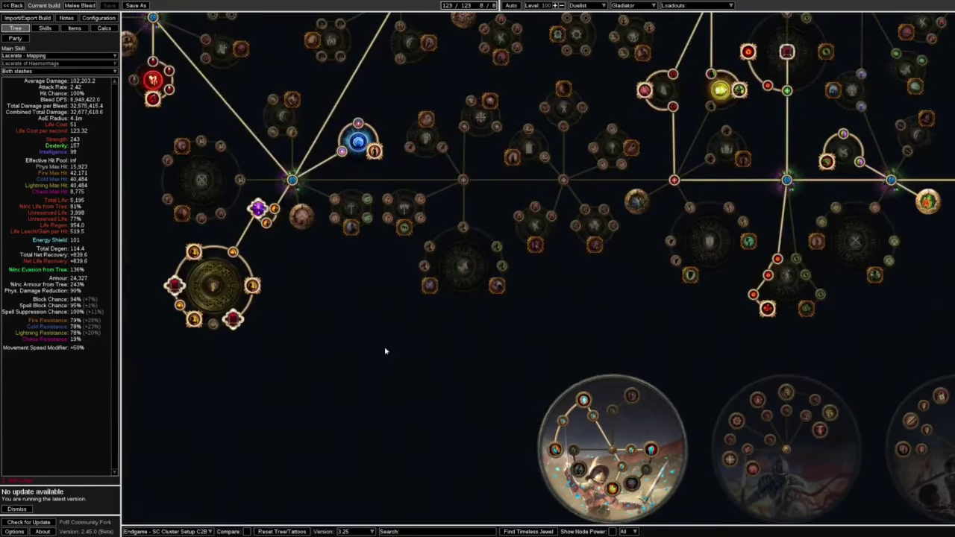
pyautogui.scroll(1, 440, 371)
pyautogui.moveTo(441, 371); pyautogui.dragTo(432, 441)
pyautogui.scroll(-2, 411, 335)
pyautogui.moveTo(209, 158)
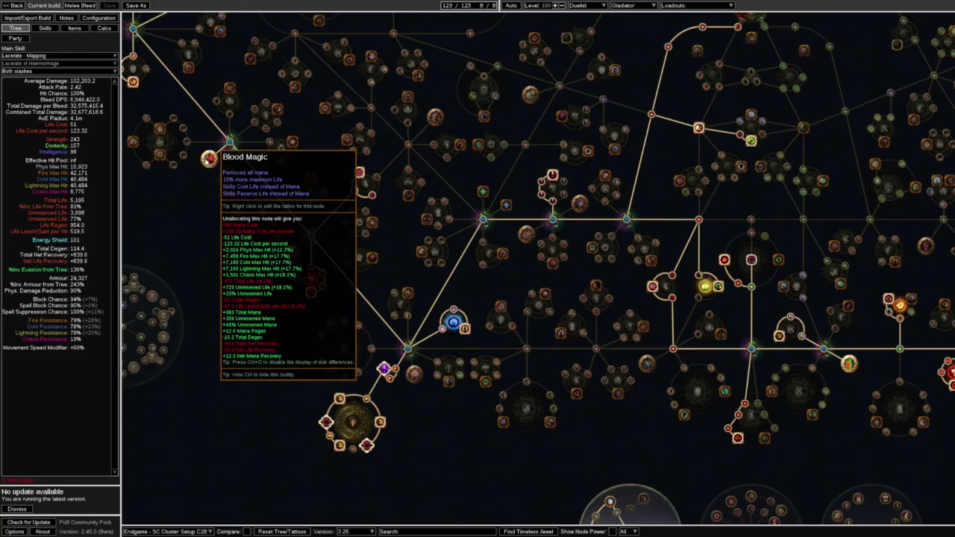
# Review the gems in the Vulnerability, Pride, Flesh and Stone group and in the Lacerate - Mapping group.
pyautogui.click(45, 28)
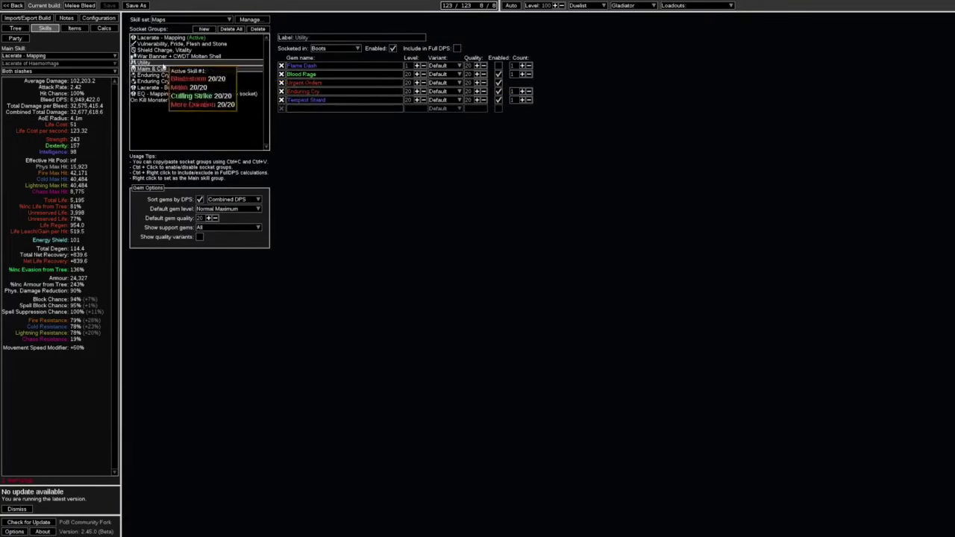
pyautogui.click(183, 44)
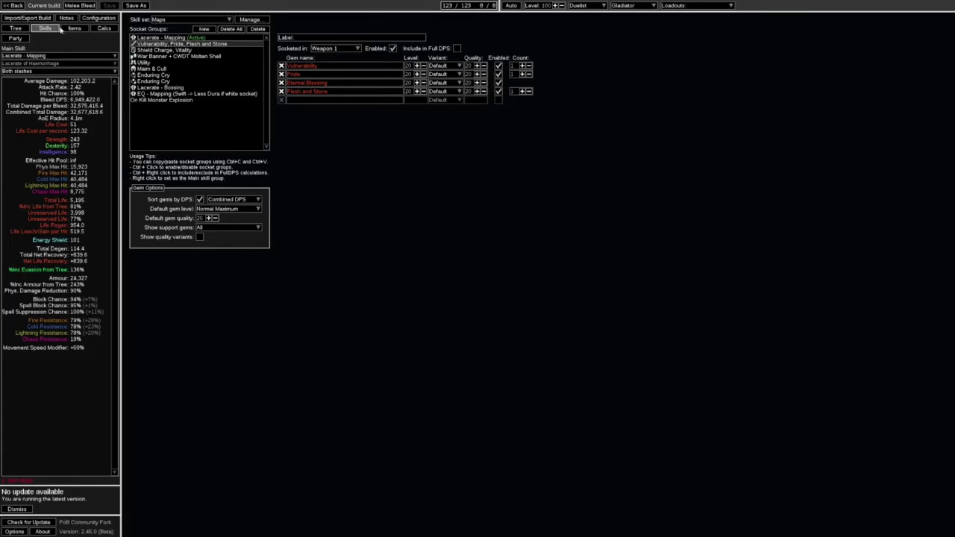
pyautogui.click(160, 38)
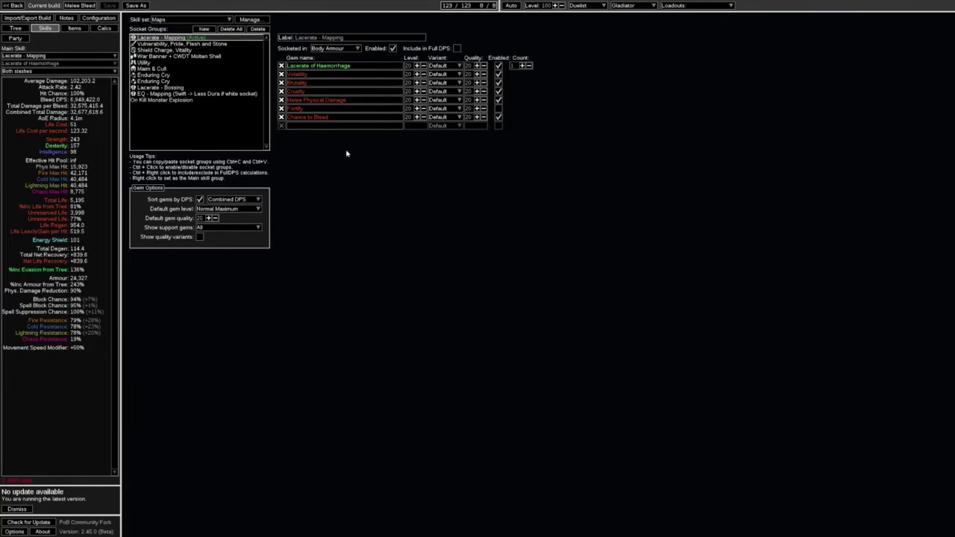
pyautogui.moveTo(315, 108)
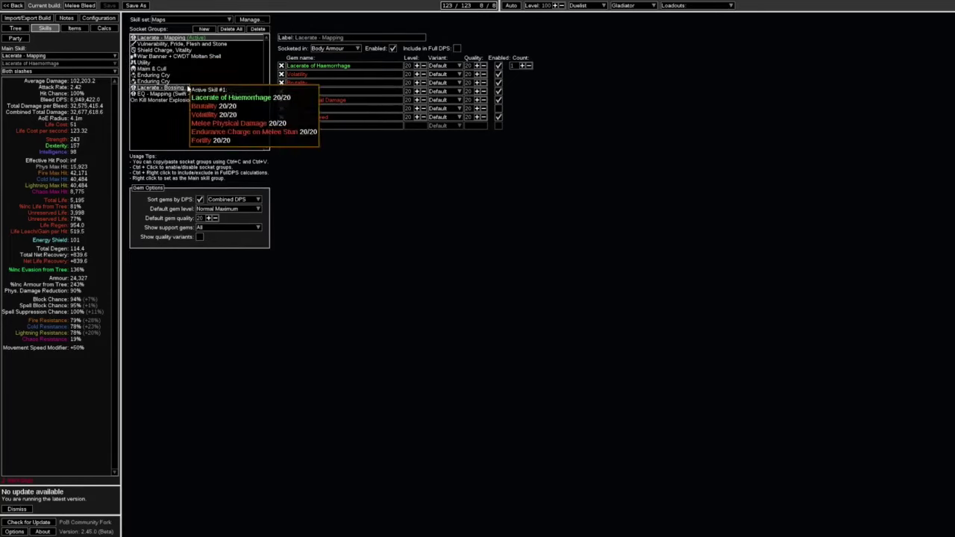
# Review the War Banner, Vulnerability and Maim & Cull socket groups, ending on the Utility group's gems.
pyautogui.click(200, 57)
pyautogui.click(197, 44)
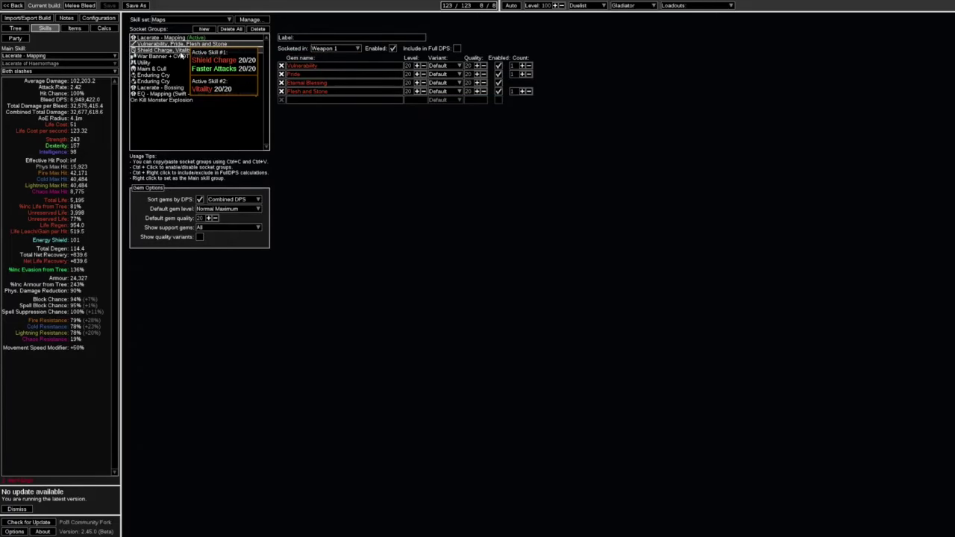
pyautogui.click(202, 69)
pyautogui.click(196, 62)
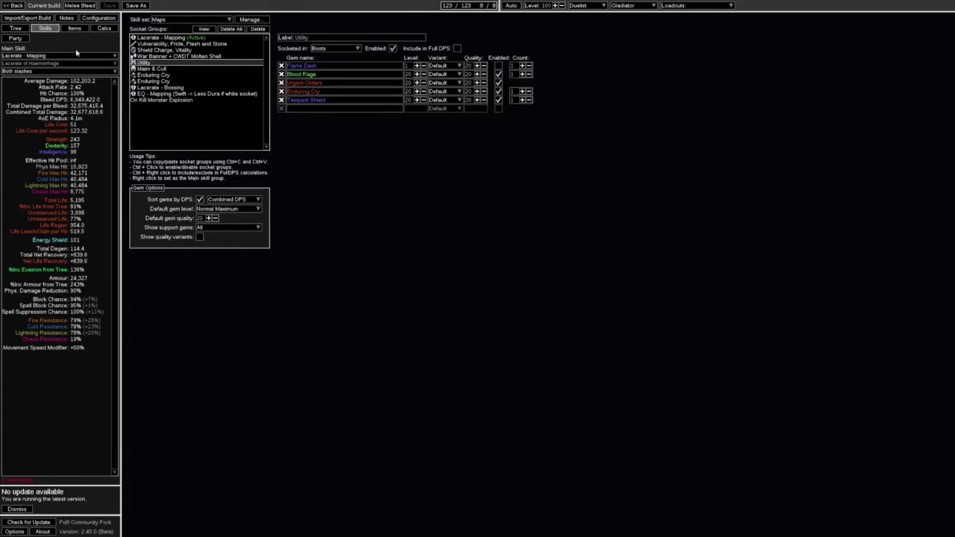
pyautogui.click(313, 109)
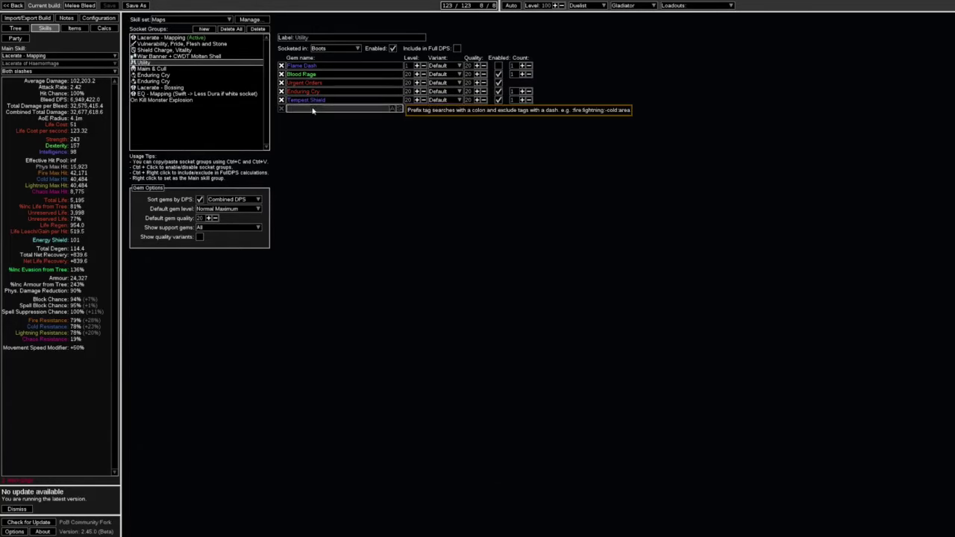
pyautogui.click(315, 132)
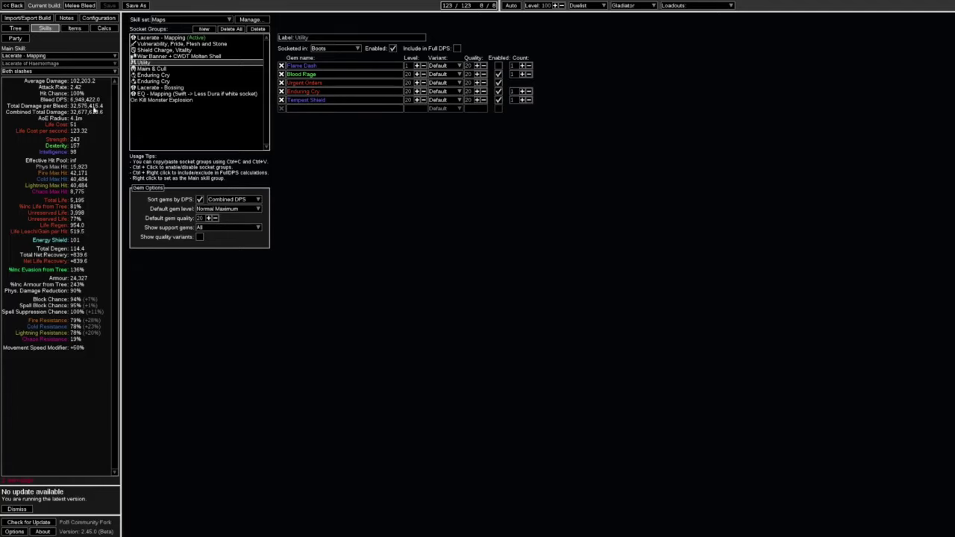
# Go back to the passive tree and examine the allocated path across its left side and lower half.
pyautogui.click(16, 29)
pyautogui.scroll(-3, 256, 258)
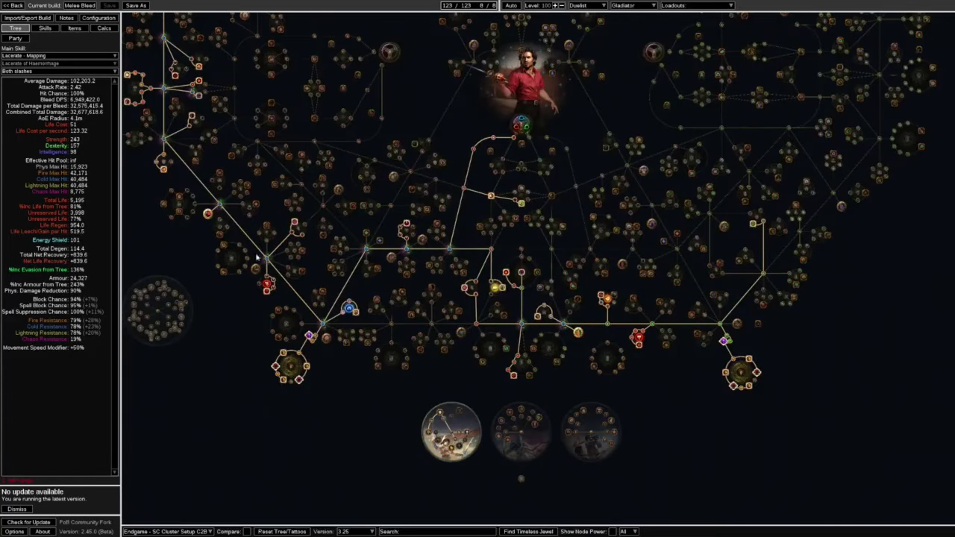
pyautogui.moveTo(316, 117); pyautogui.dragTo(365, 207)
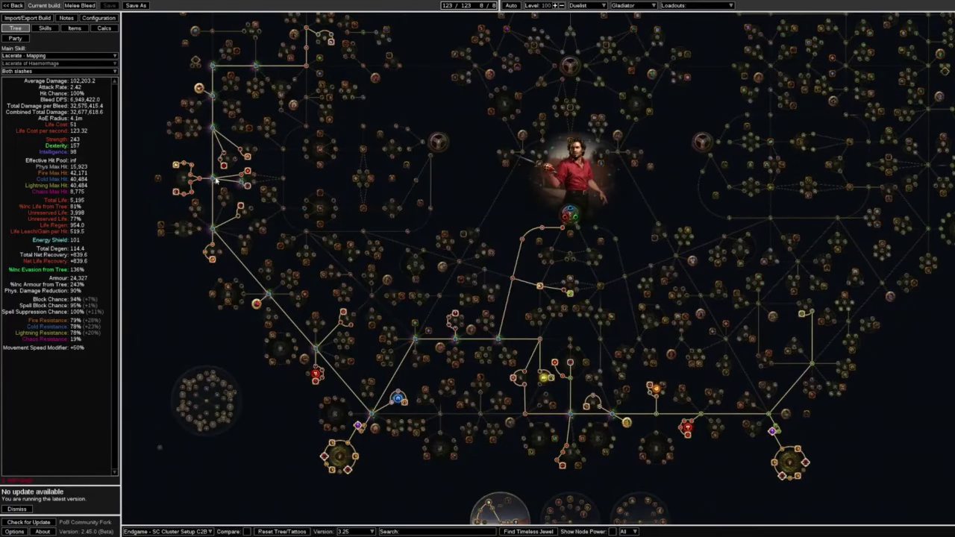
pyautogui.moveTo(214, 181)
pyautogui.moveTo(426, 123); pyautogui.dragTo(382, 147)
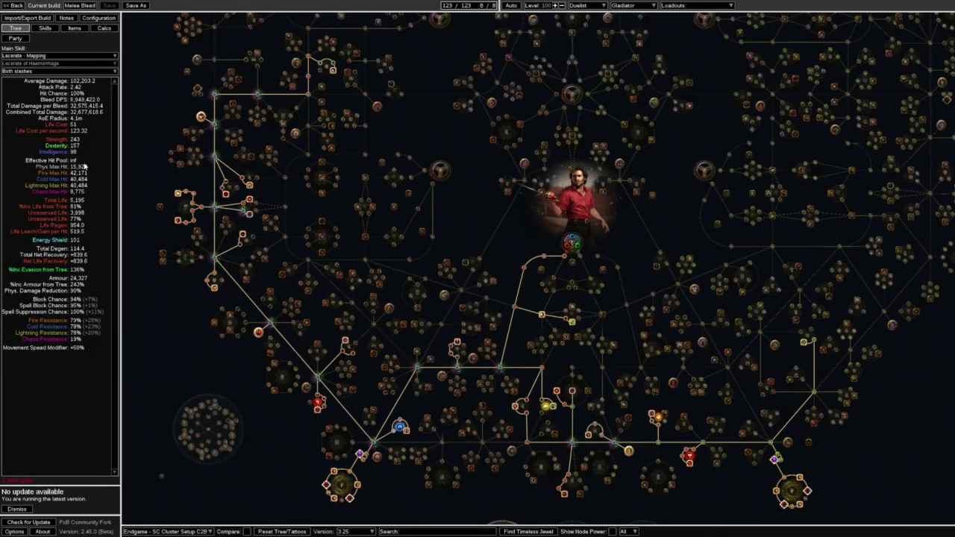
pyautogui.moveTo(203, 383); pyautogui.dragTo(141, 220)
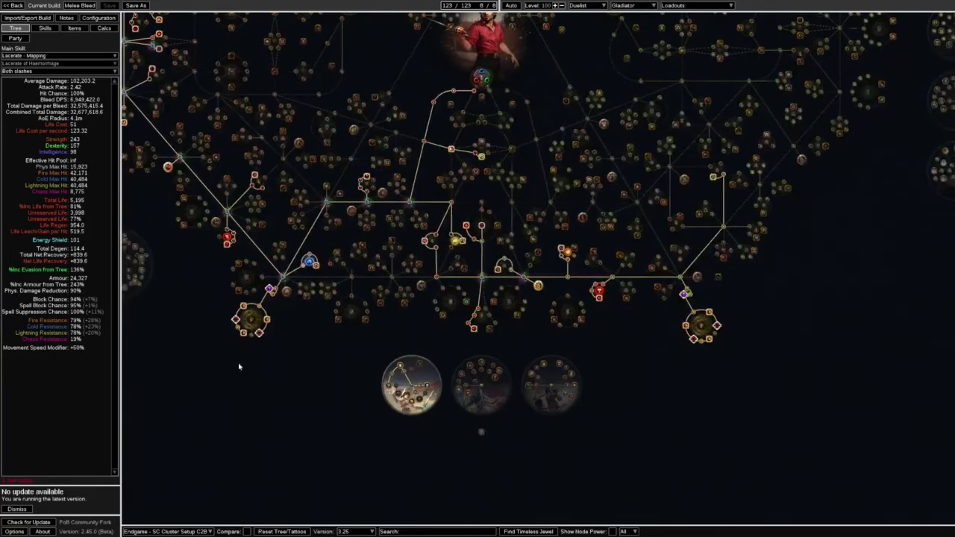
pyautogui.scroll(1, 285, 360)
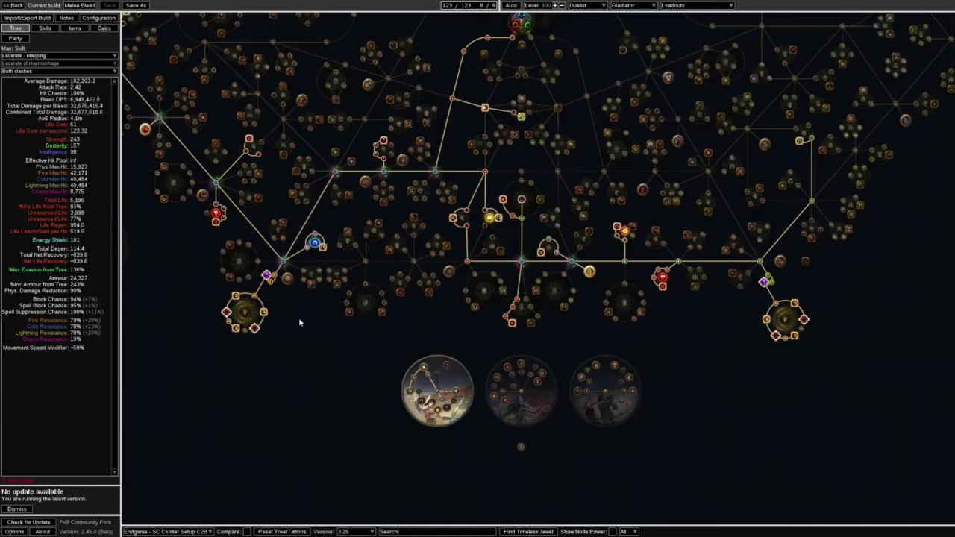
pyautogui.moveTo(300, 323); pyautogui.dragTo(281, 390)
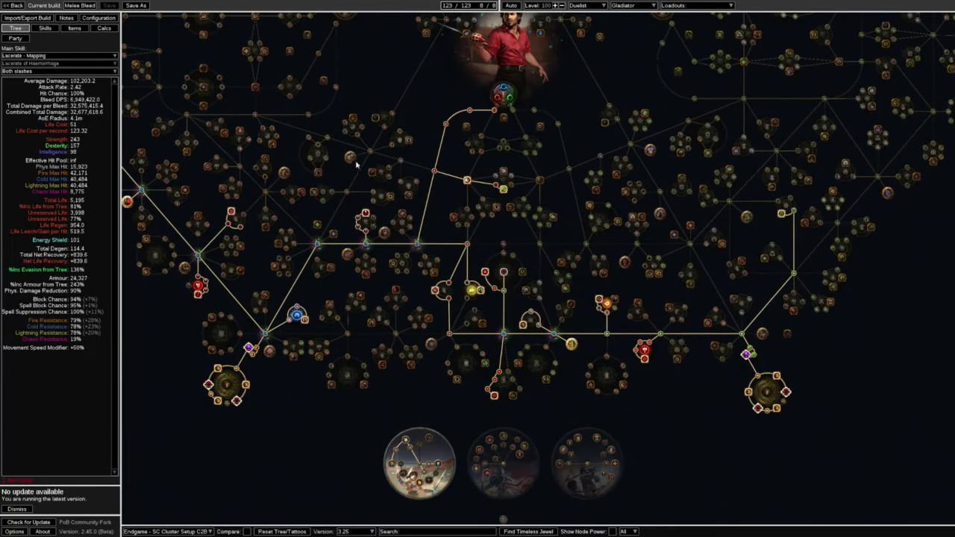
pyautogui.moveTo(346, 177); pyautogui.dragTo(430, 350)
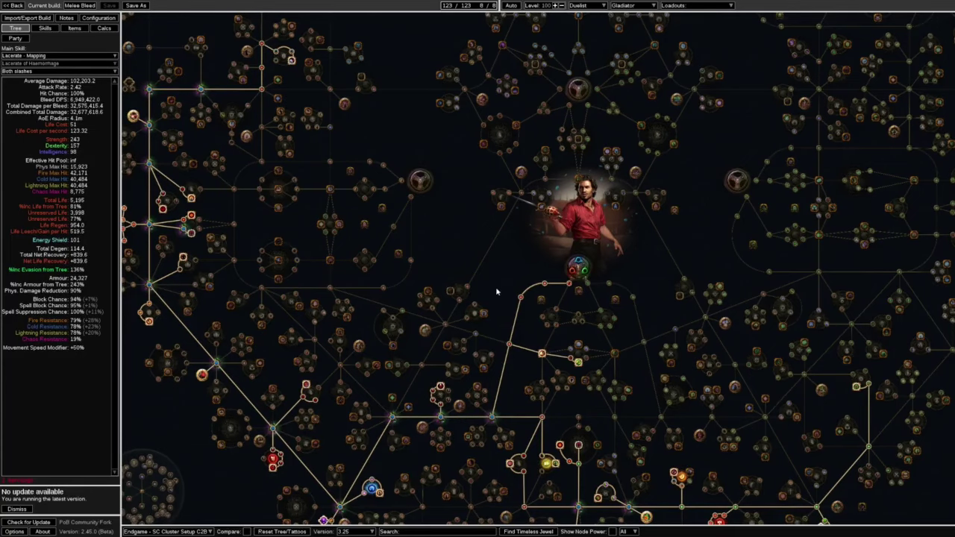
pyautogui.moveTo(497, 291); pyautogui.dragTo(491, 236)
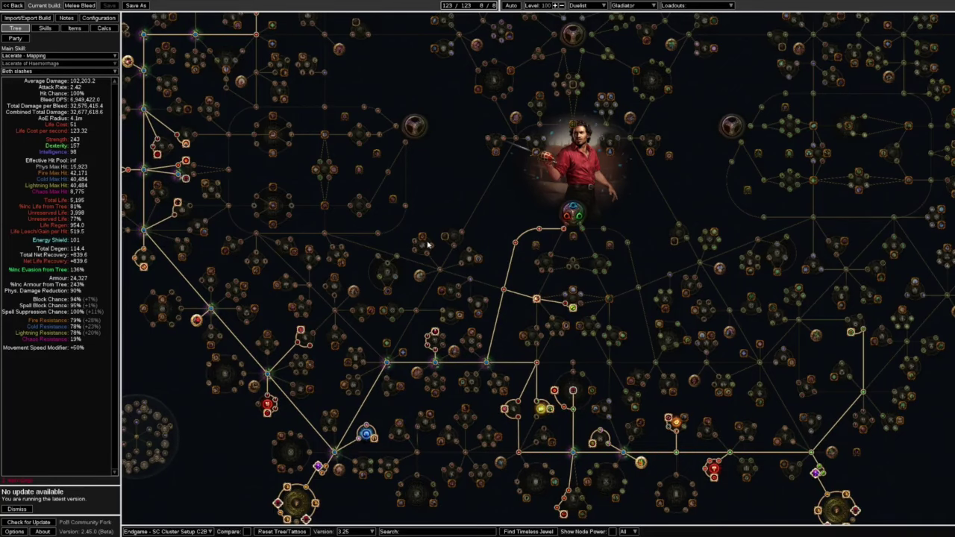
# Examine the allocated nodes between the Duelist start, the two lower cluster jewels and the Gladiator ascendancy.
pyautogui.scroll(-2, 416, 351)
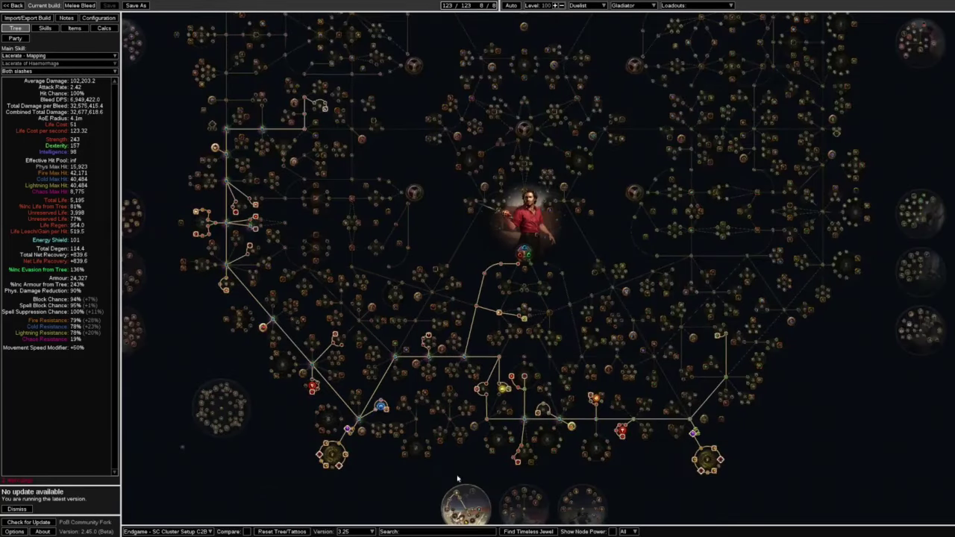
pyautogui.scroll(1, 416, 462)
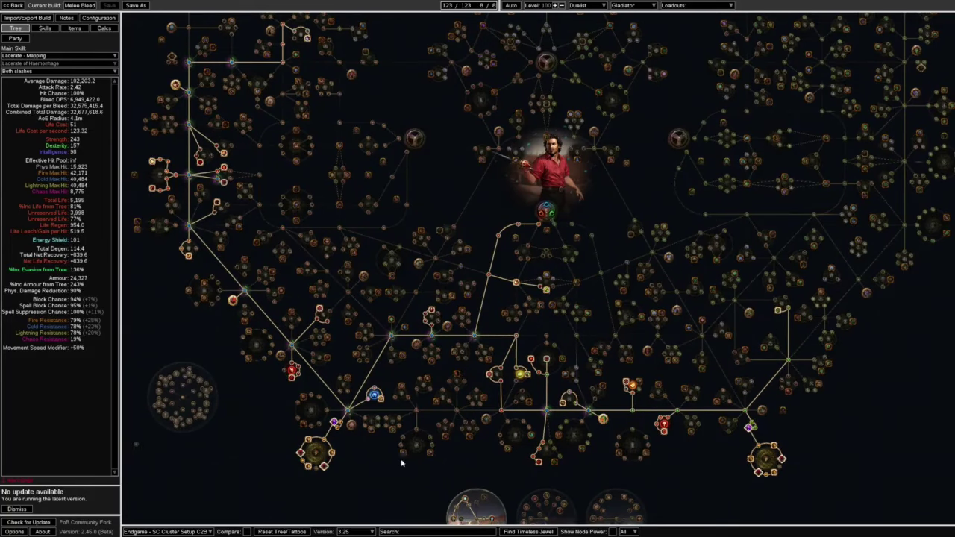
pyautogui.moveTo(404, 469); pyautogui.dragTo(416, 399)
pyautogui.scroll(1, 417, 399)
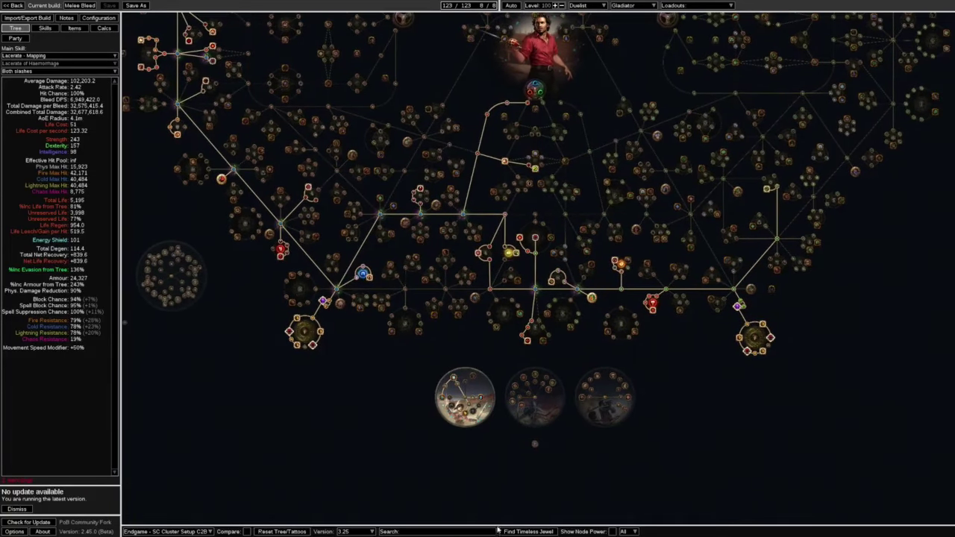
pyautogui.scroll(1, 561, 436)
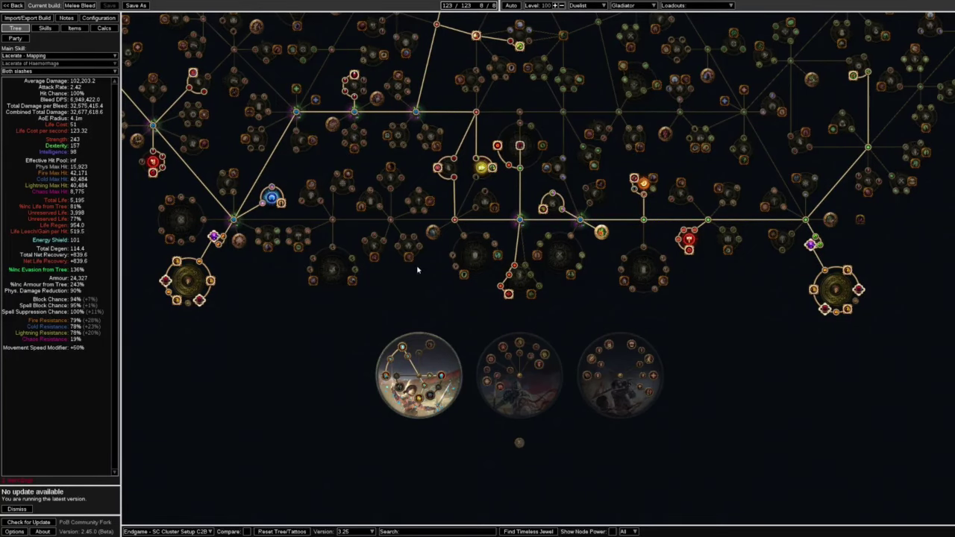
pyautogui.moveTo(450, 255); pyautogui.dragTo(440, 416)
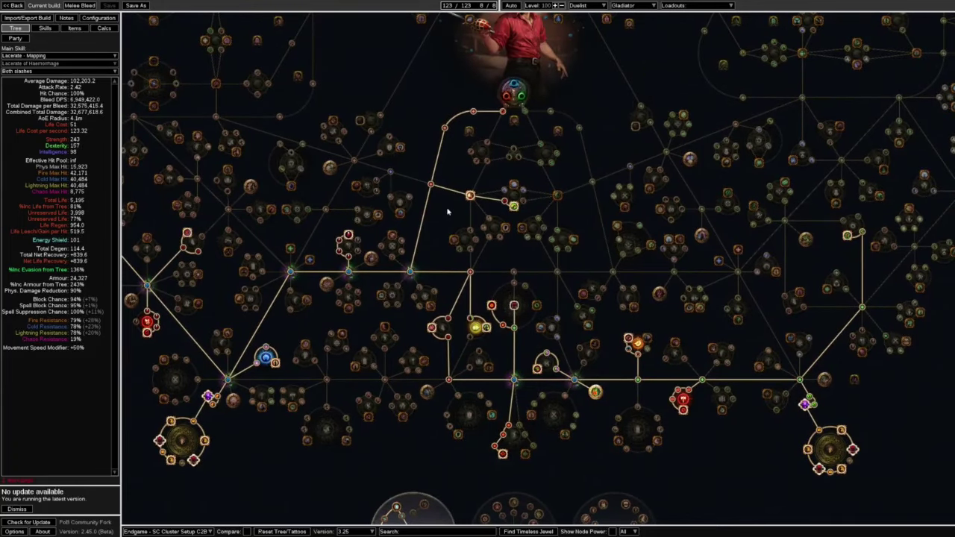
pyautogui.scroll(3, 450, 271)
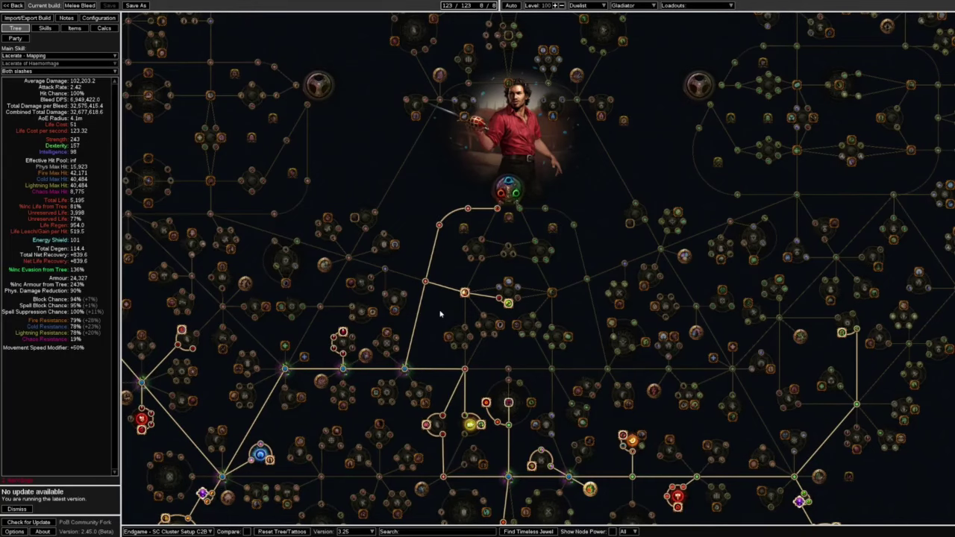
pyautogui.moveTo(441, 314); pyautogui.dragTo(422, 120)
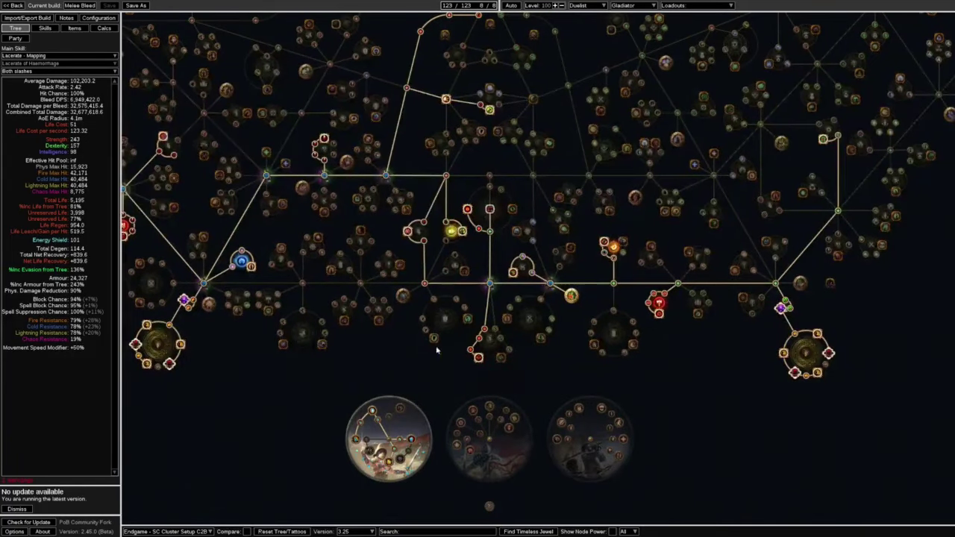
# Examine the unallocated ascendancy circles beside the passive tree's right edge and the path back toward the lower half.
pyautogui.moveTo(450, 368); pyautogui.dragTo(442, 451)
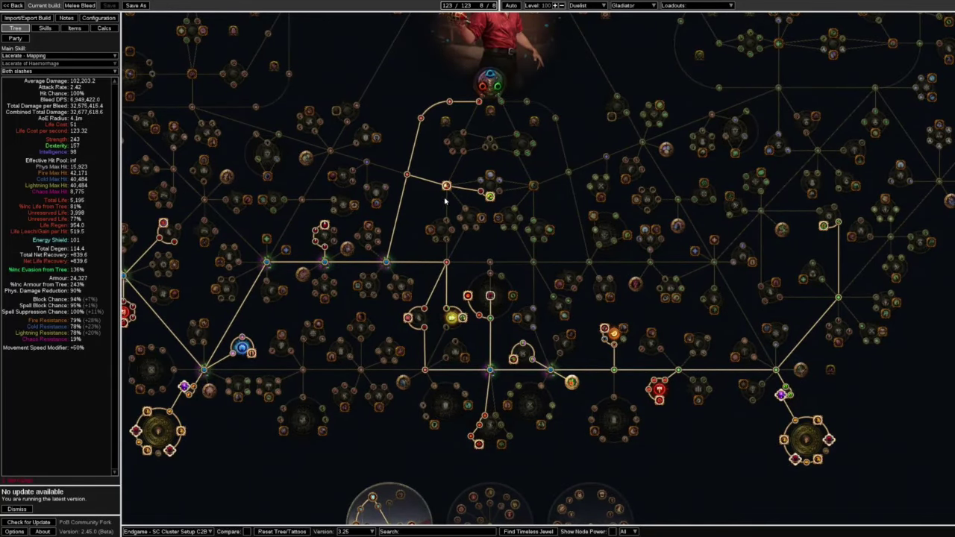
pyautogui.scroll(-2, 448, 216)
pyautogui.scroll(-2, 603, 379)
pyautogui.moveTo(687, 390); pyautogui.dragTo(328, 441)
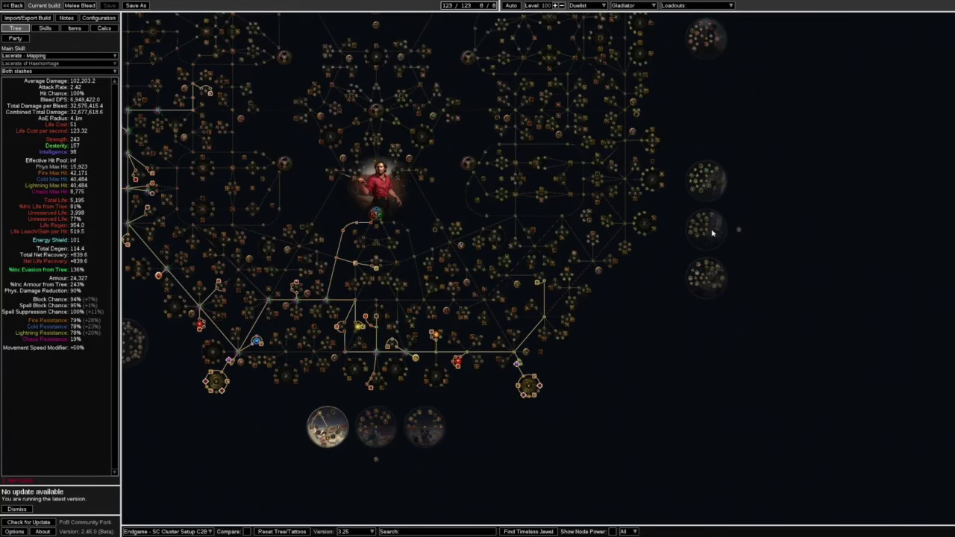
pyautogui.scroll(3, 721, 234)
pyautogui.scroll(1, 721, 234)
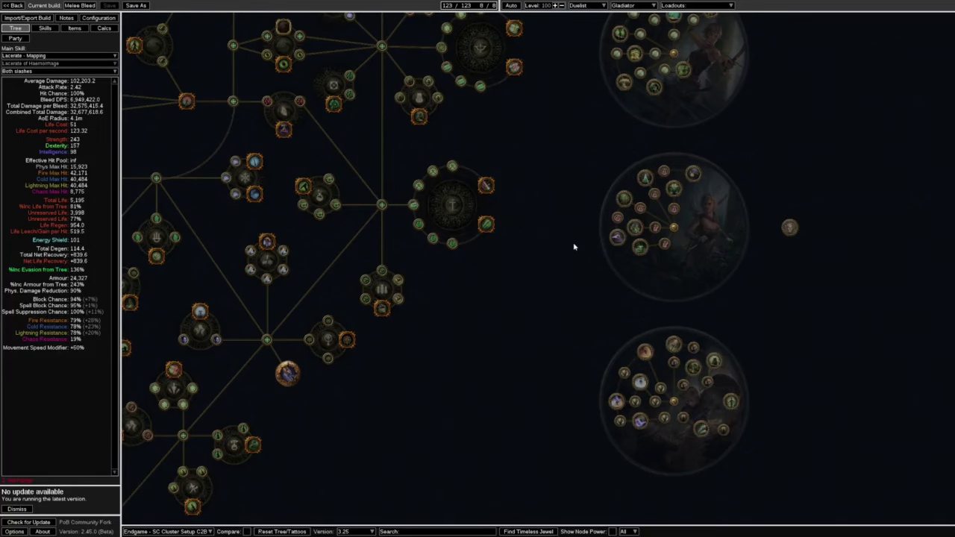
pyautogui.scroll(-2, 575, 247)
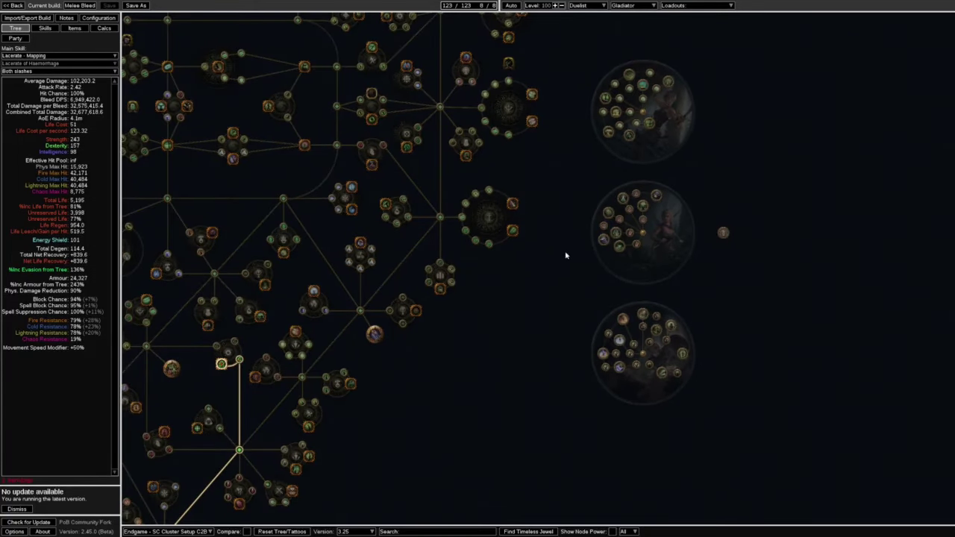
pyautogui.moveTo(535, 298); pyautogui.dragTo(779, 246)
pyautogui.moveTo(698, 330); pyautogui.dragTo(864, 191)
pyautogui.moveTo(390, 226); pyautogui.dragTo(652, 179)
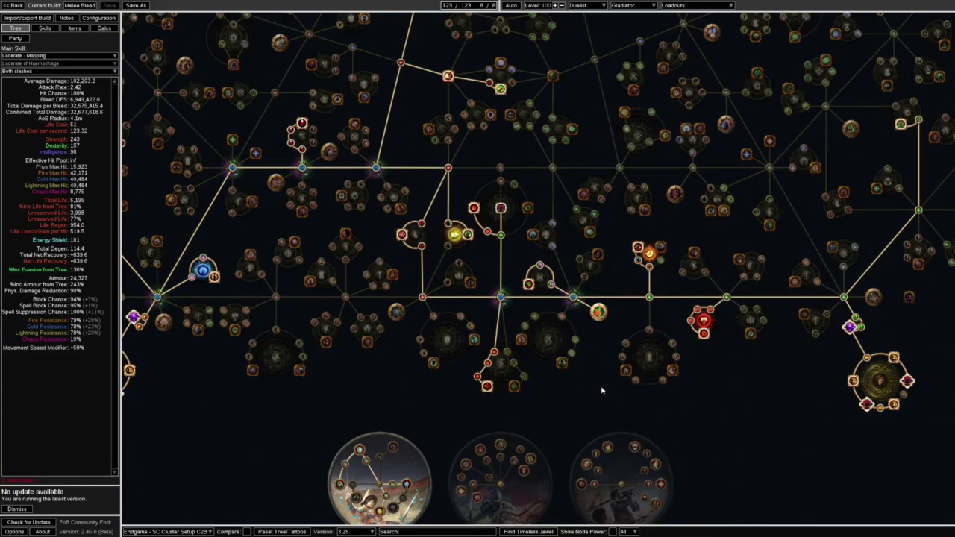
# Examine the allocated lower path between the two cluster jewels and the Gladiator ascendancy below it.
pyautogui.scroll(-3, 602, 389)
pyautogui.scroll(2, 627, 411)
pyautogui.moveTo(515, 381); pyautogui.dragTo(520, 252)
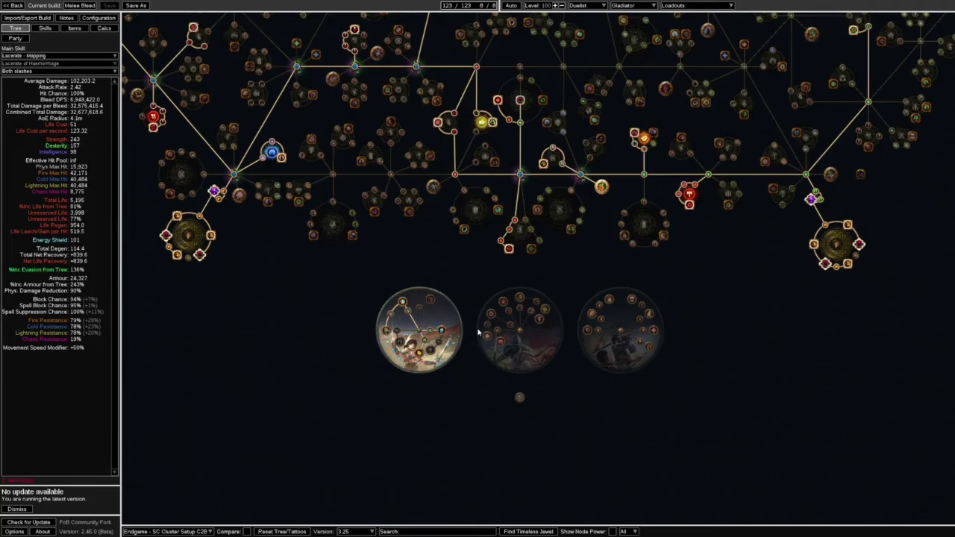
pyautogui.moveTo(477, 290); pyautogui.dragTo(461, 362)
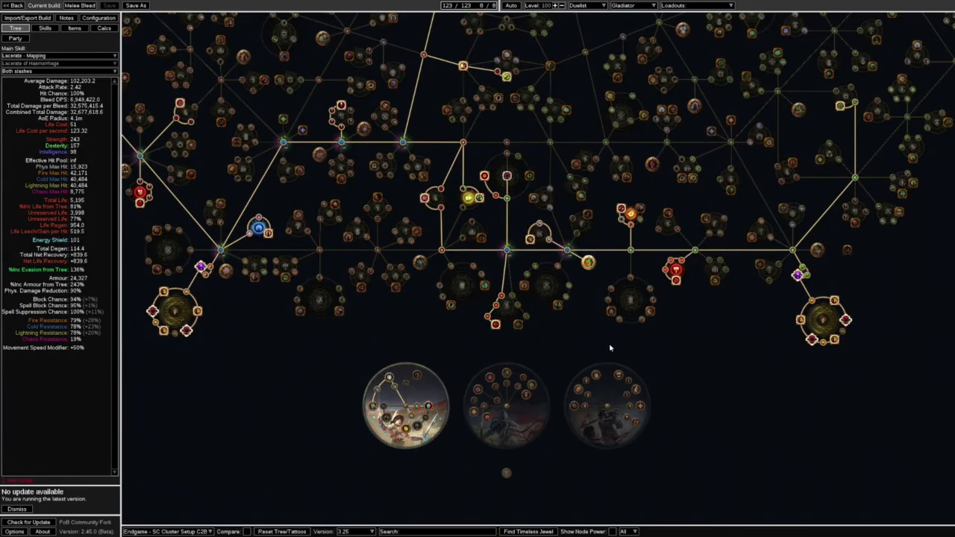
pyautogui.moveTo(580, 346); pyautogui.dragTo(403, 323)
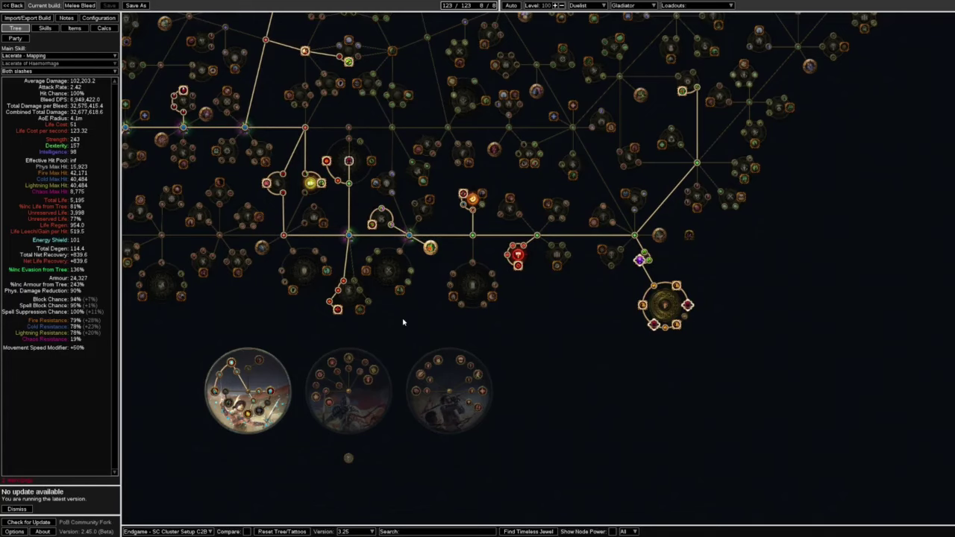
# Inspect the Oath of Summer node and its ascendancy circle beside the tree, then return to the allocated lower half.
pyautogui.moveTo(725, 274); pyautogui.dragTo(397, 331)
pyautogui.moveTo(512, 274)
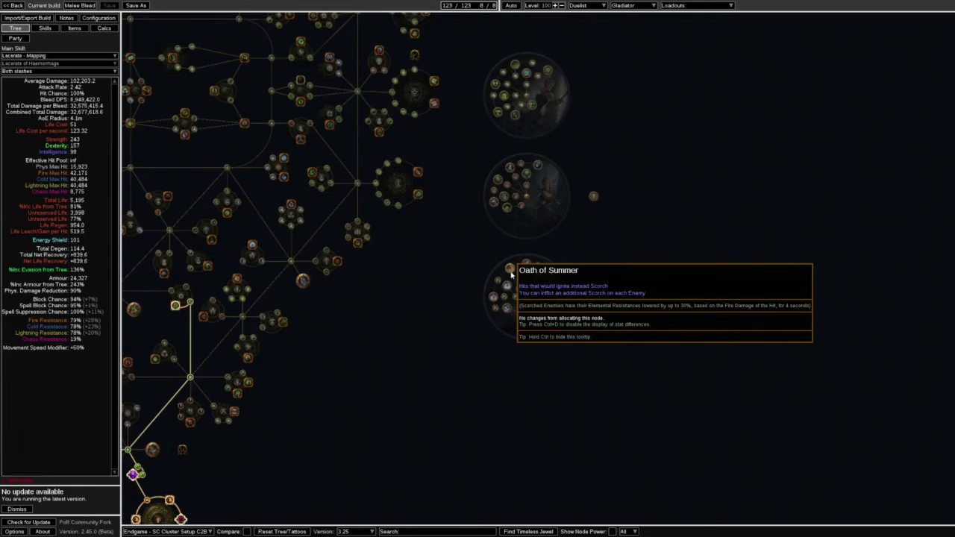
pyautogui.scroll(2, 511, 274)
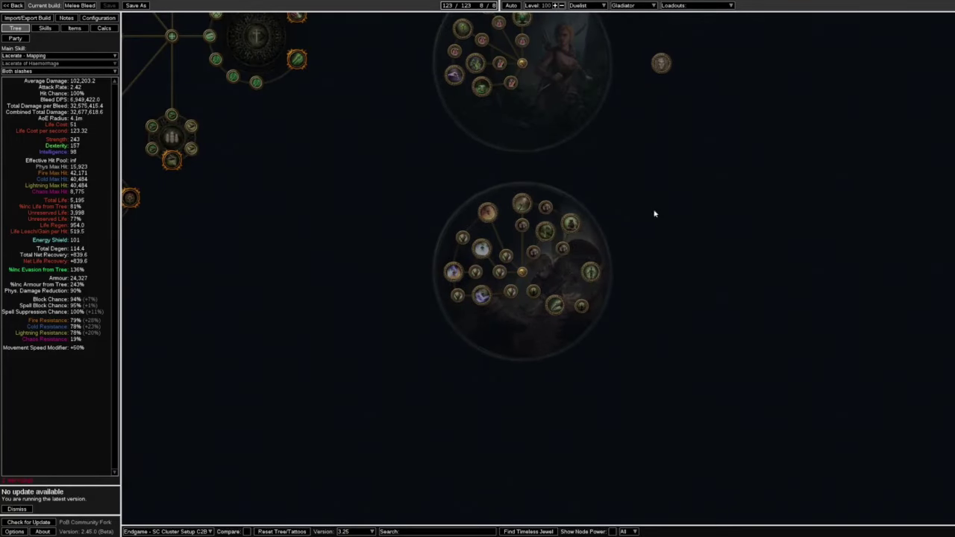
pyautogui.moveTo(459, 294)
pyautogui.scroll(-5, 328, 309)
pyautogui.scroll(4, 736, 70)
pyautogui.moveTo(325, 283); pyautogui.dragTo(388, 330)
pyautogui.scroll(-3, 542, 384)
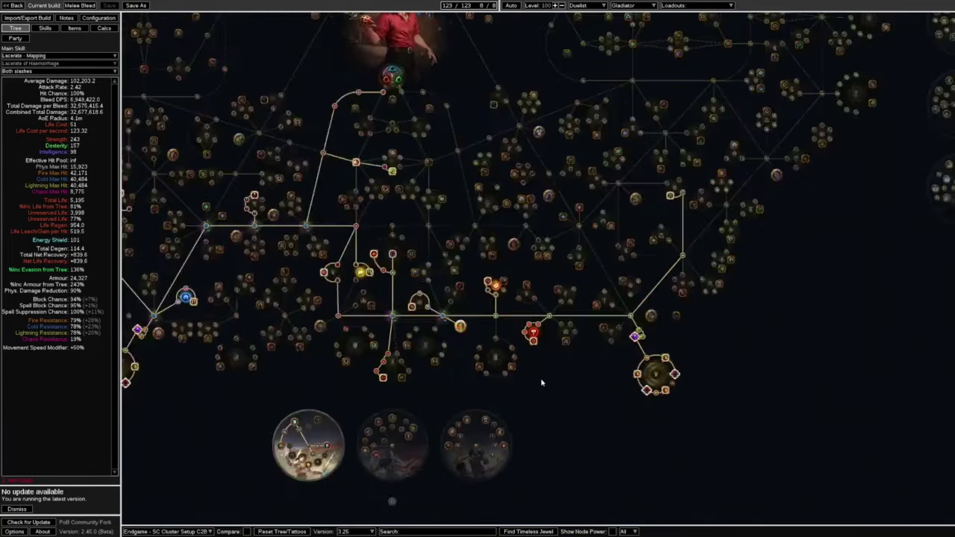
pyautogui.scroll(-2, 515, 414)
pyautogui.moveTo(562, 431); pyautogui.dragTo(597, 417)
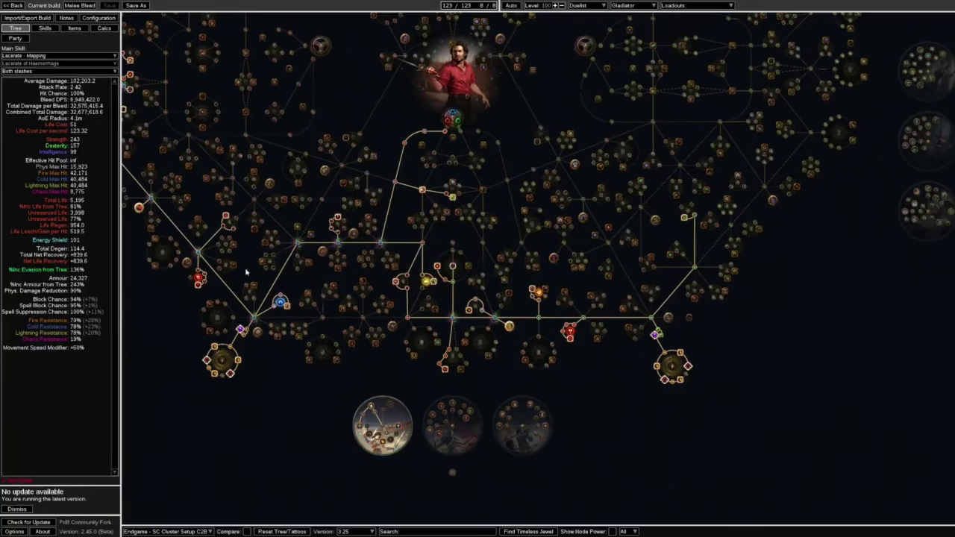
# Review the Endgame item set's equipped gear, including the body armour, helmet, amulet and socketed jewels.
pyautogui.click(45, 29)
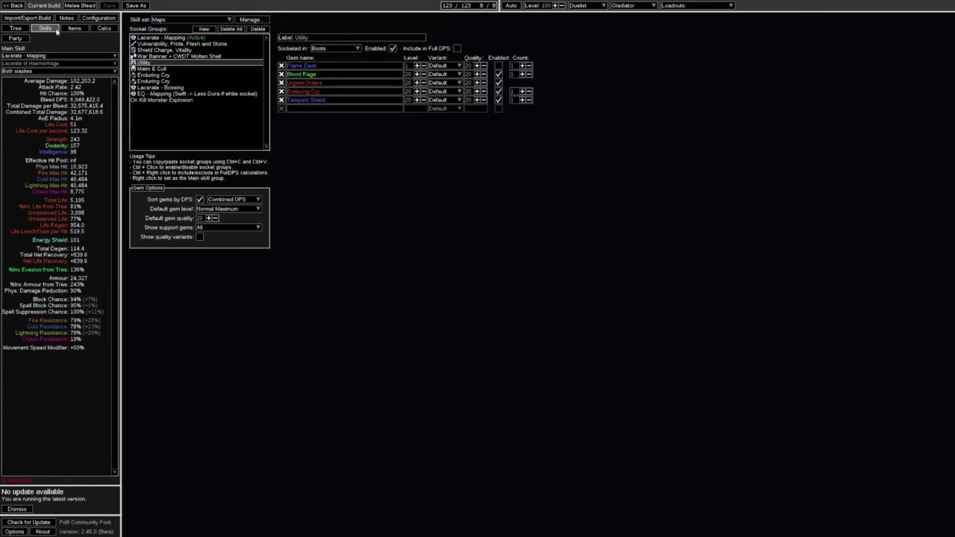
pyautogui.click(74, 28)
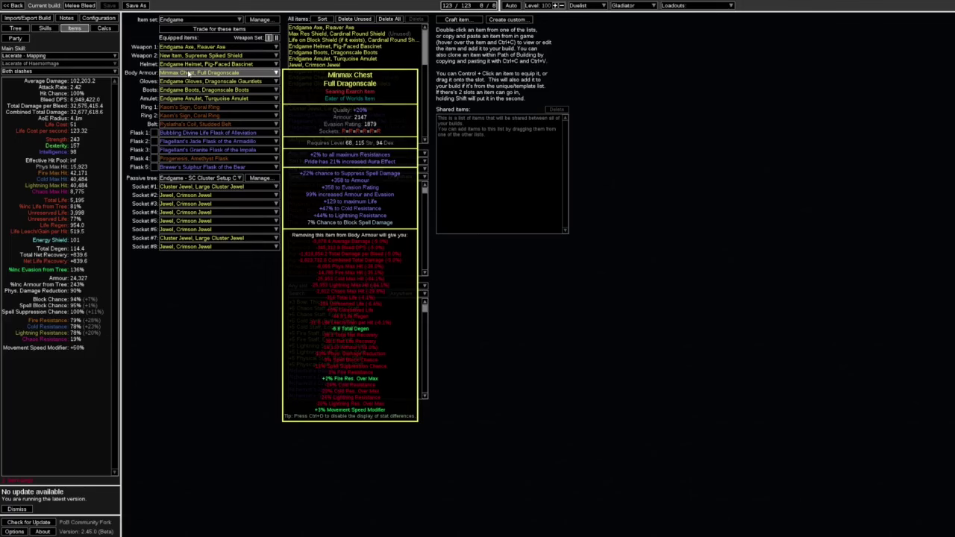
pyautogui.moveTo(190, 64)
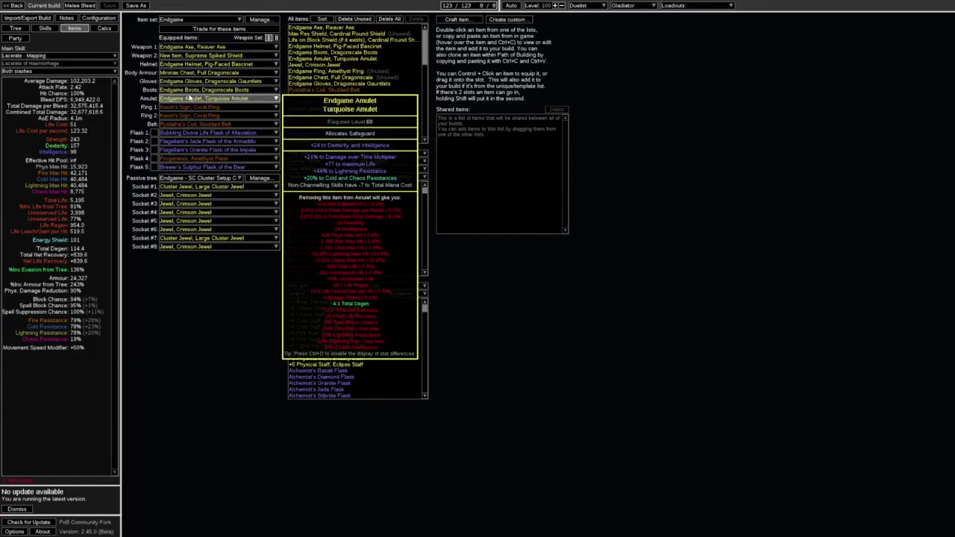
pyautogui.moveTo(182, 216)
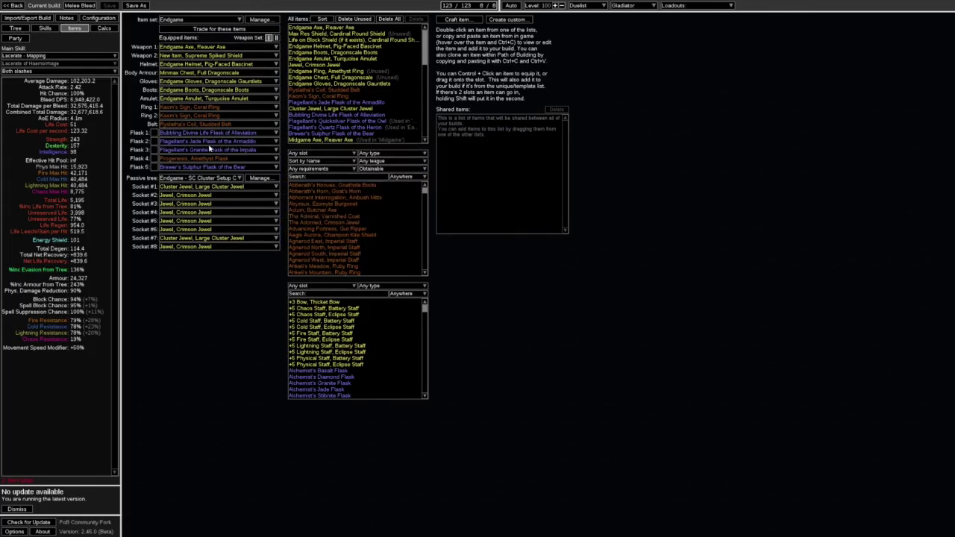
# Activate all five equipped flasks to check their combined effect on the build's stats.
pyautogui.click(155, 133)
pyautogui.click(155, 141)
pyautogui.click(154, 149)
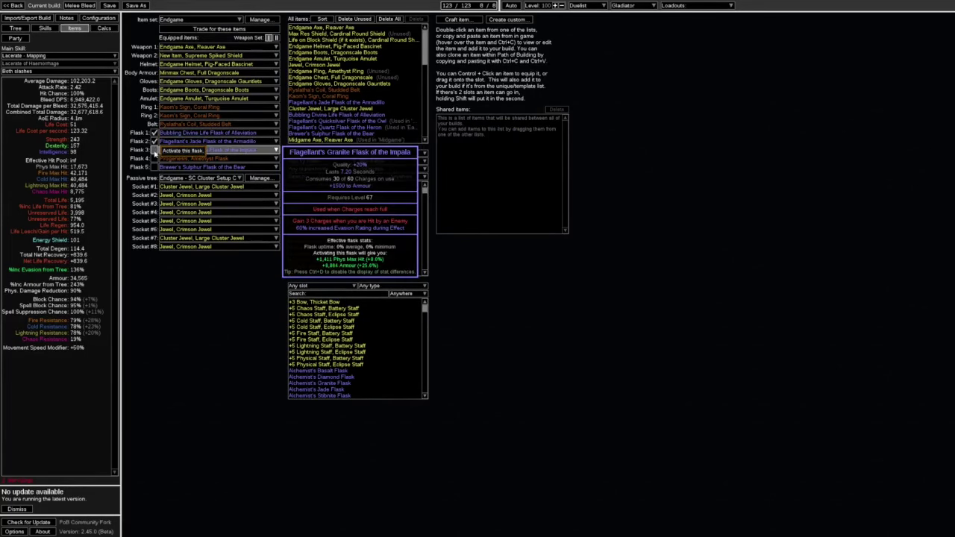
pyautogui.click(154, 158)
pyautogui.click(155, 167)
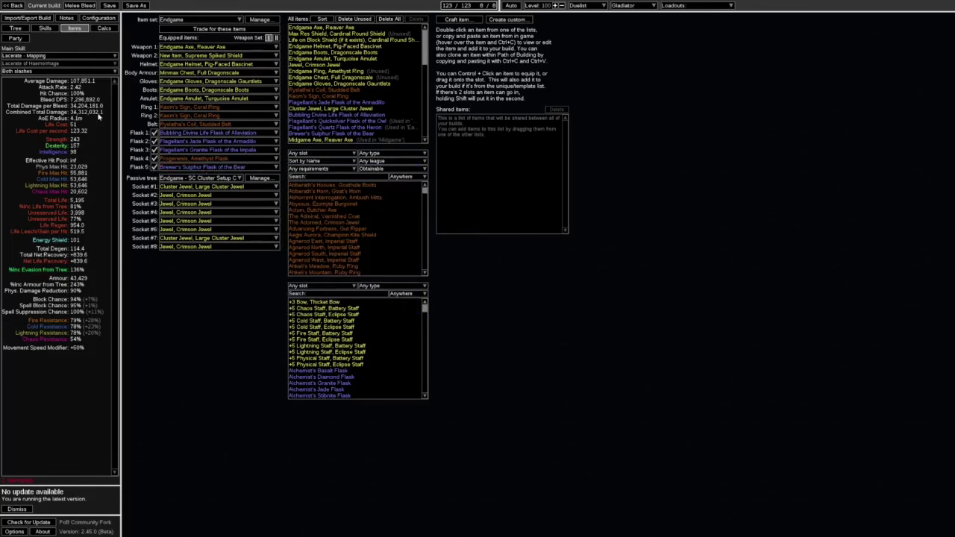
# Deactivate the equipped flasks to return the build's stats to their unflasked state.
pyautogui.click(155, 132)
pyautogui.click(154, 142)
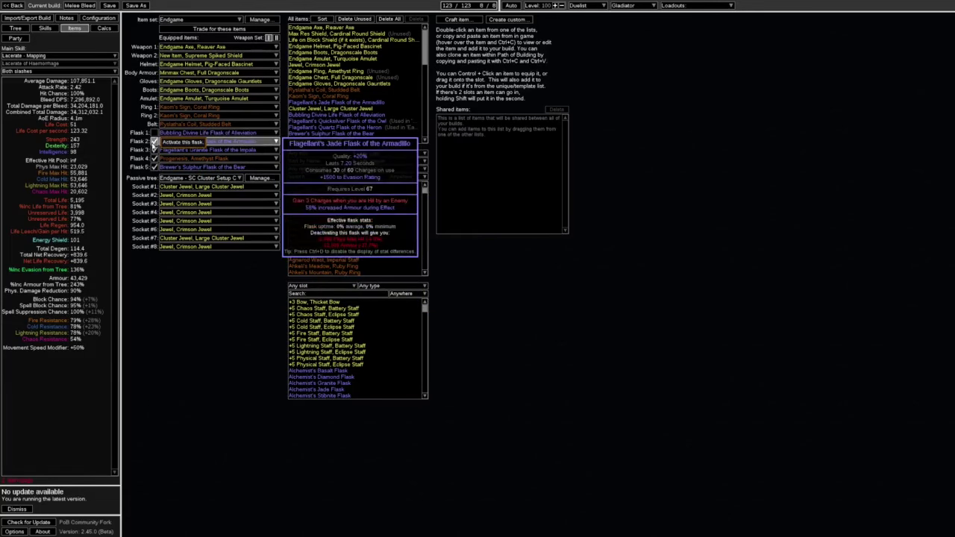
pyautogui.click(155, 149)
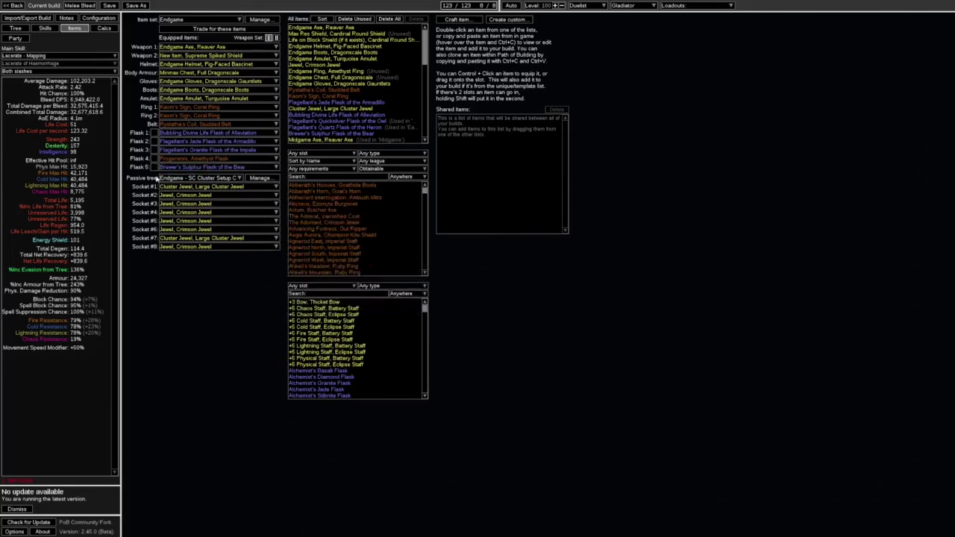
# Toggle the Progenesis Amethyst Flask on and off to compare the maximum hit values.
pyautogui.click(154, 159)
pyautogui.click(155, 159)
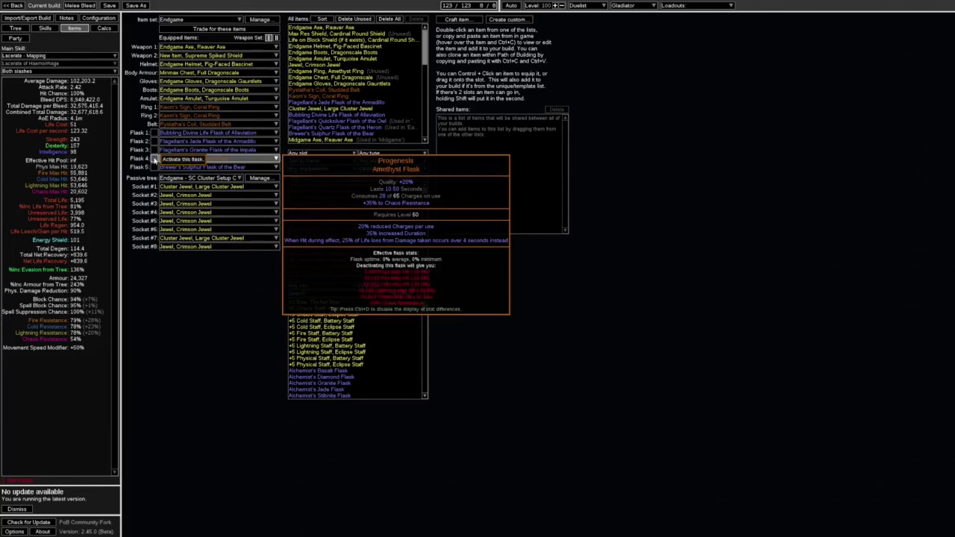
pyautogui.click(155, 159)
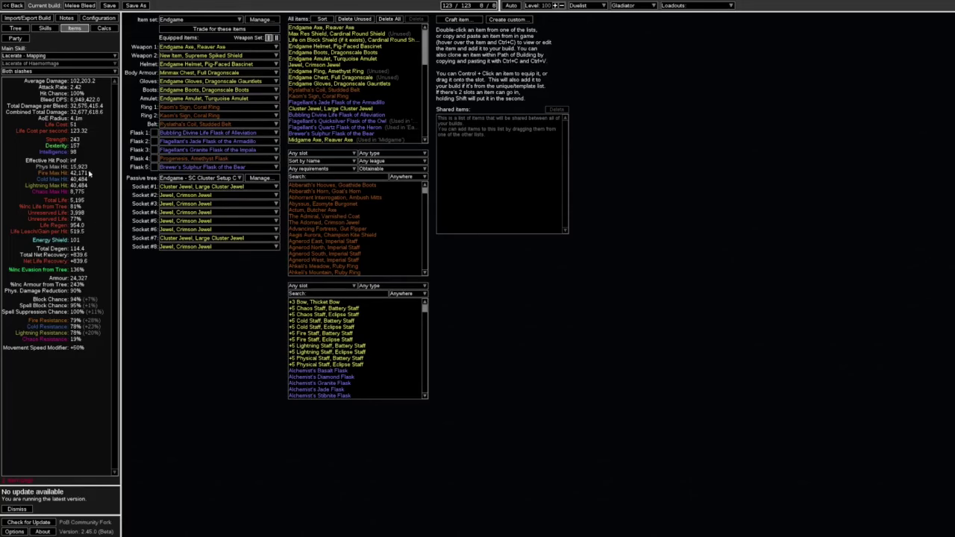
# Open the build configuration and toggle disabling EHP gain on block and suppression to compare the effective hit pool.
pyautogui.click(103, 28)
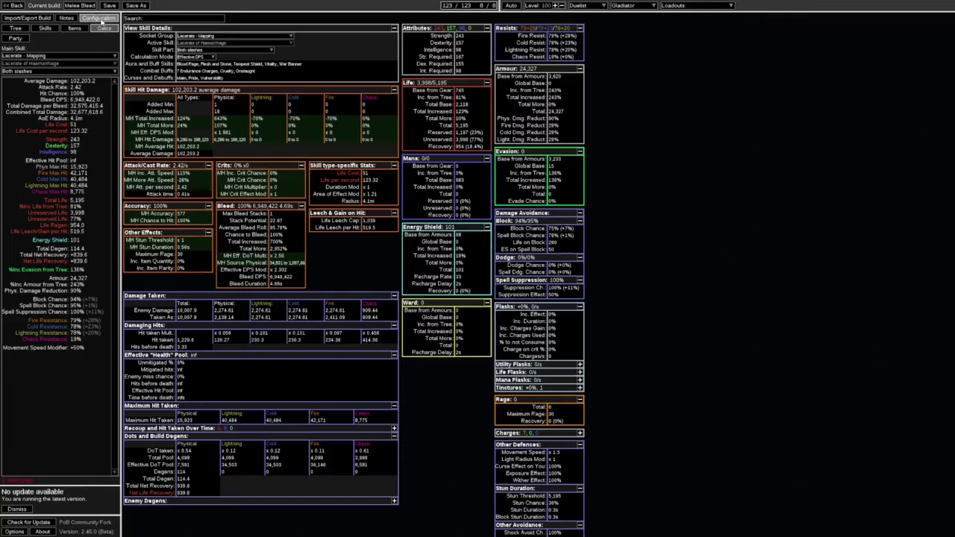
pyautogui.click(98, 17)
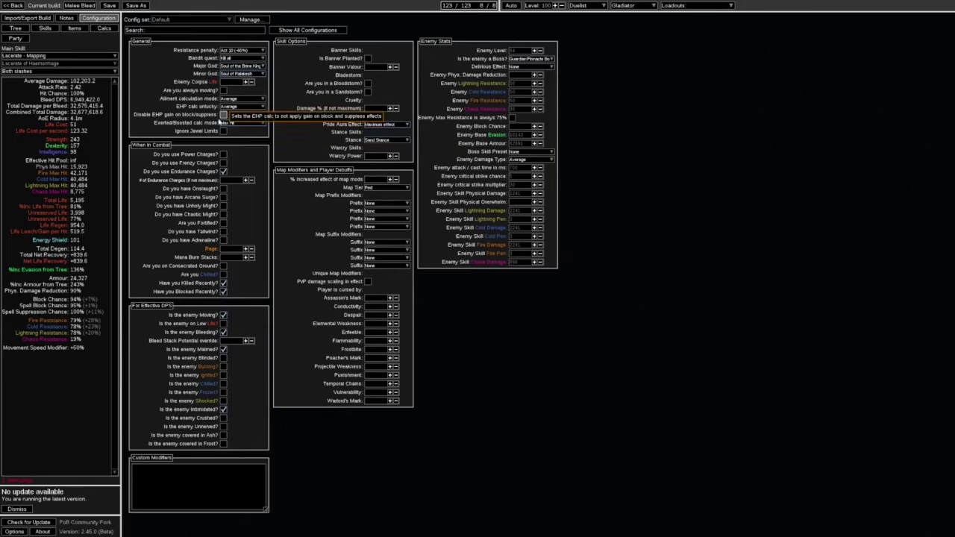
pyautogui.click(224, 116)
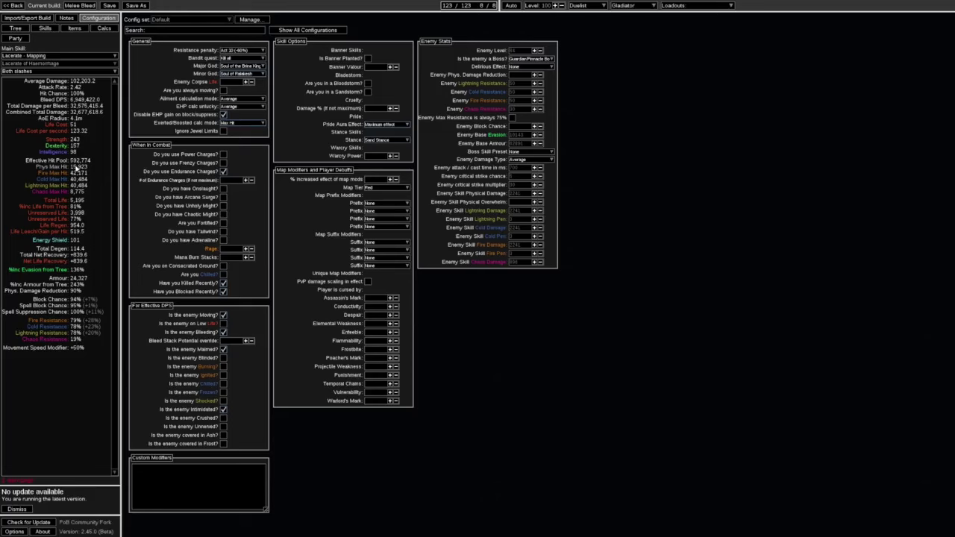
pyautogui.click(224, 131)
pyautogui.click(224, 131)
pyautogui.click(224, 115)
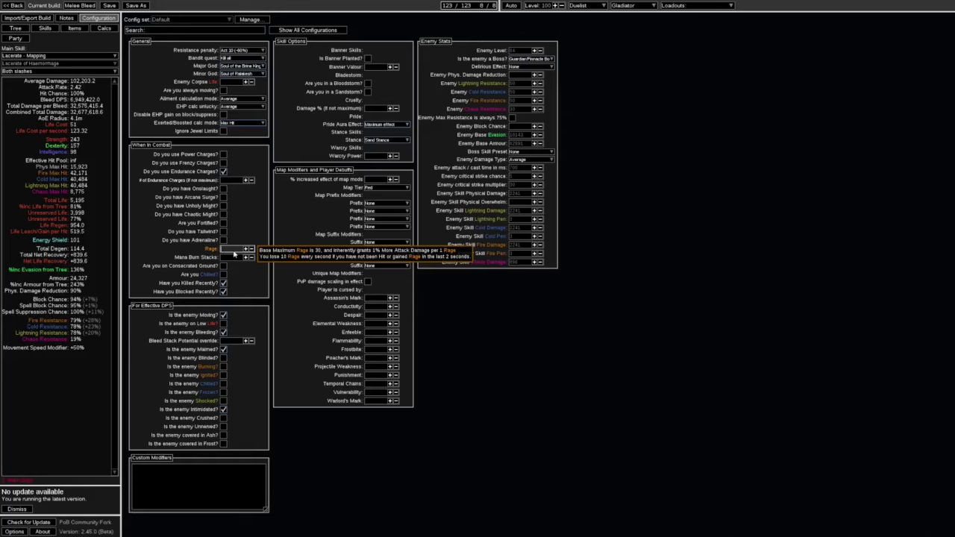
# Try a Rage value of 30 and clear it, and toggle the recently blocked condition to compare the stats.
pyautogui.write('30')
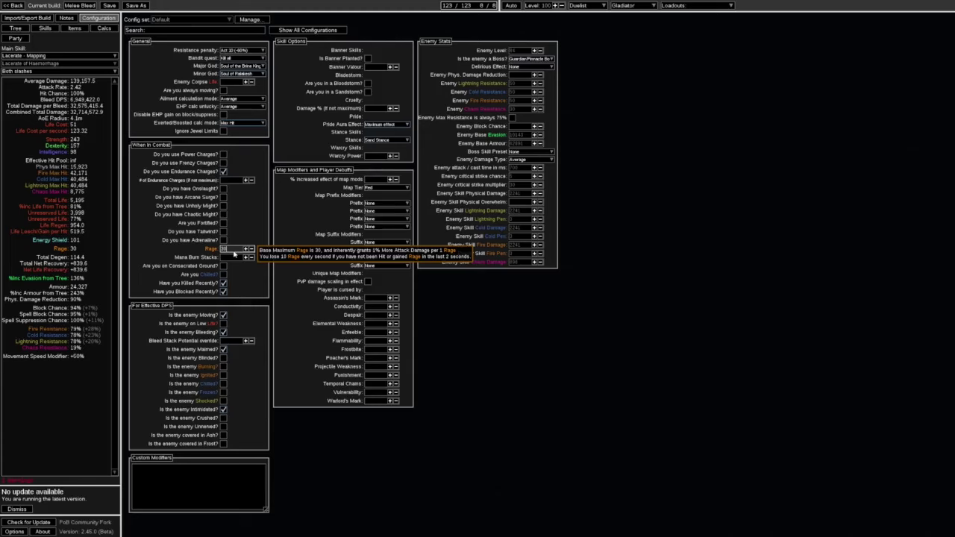
pyautogui.press('BackSpace')
pyautogui.press('BackSpace')
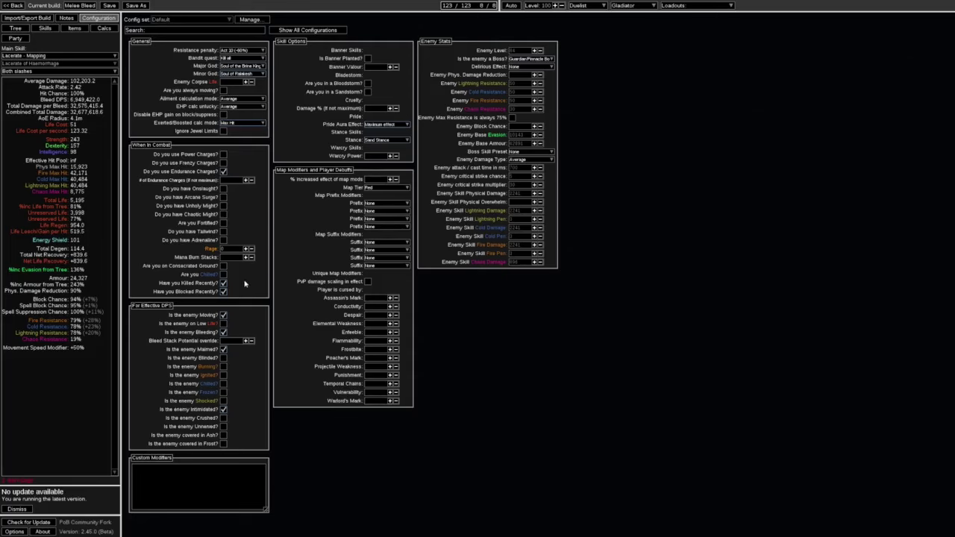
pyautogui.click(223, 292)
pyautogui.click(223, 292)
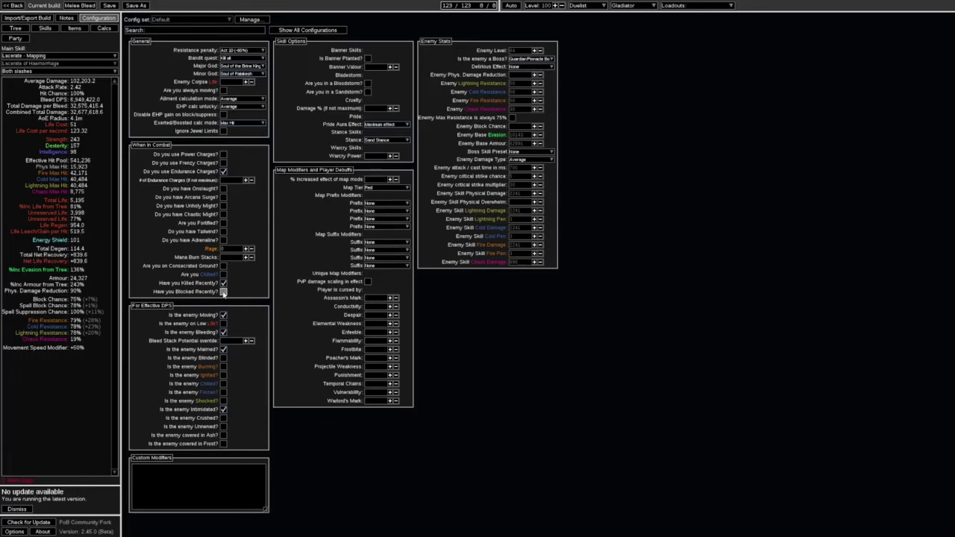
# Mark the enemy as being on low life and turn off the enemy bleeding condition.
pyautogui.click(223, 324)
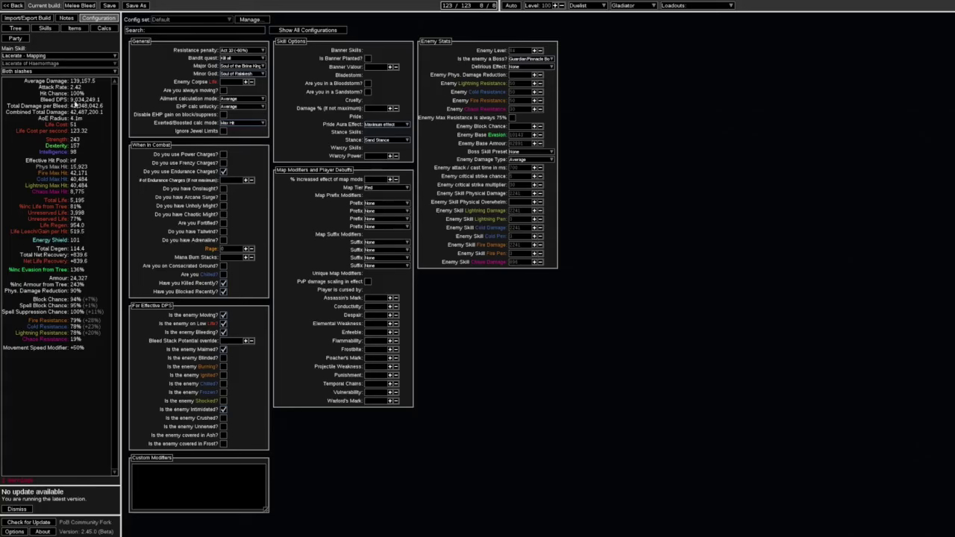
pyautogui.click(223, 332)
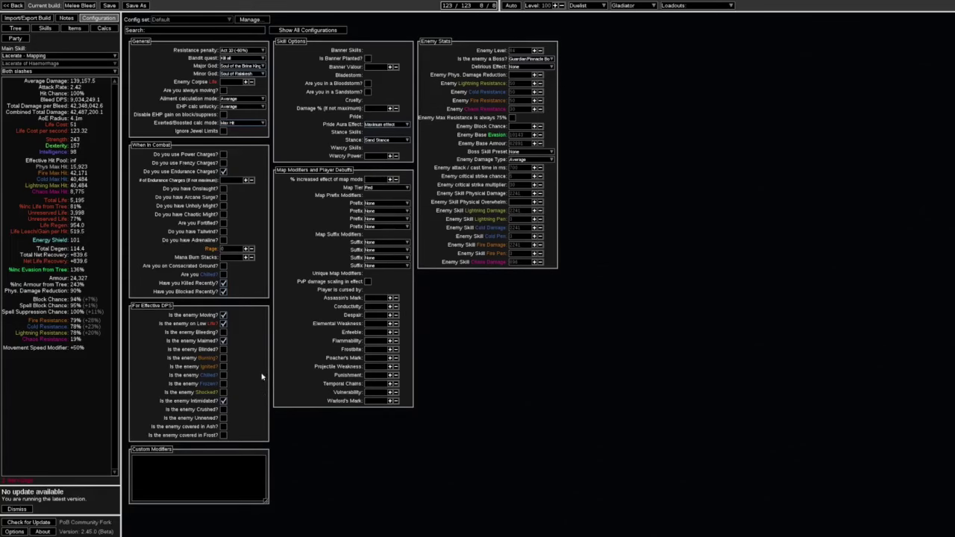
# Go back to the passive tree and review the whole allocated path, both cluster jewels and the Gladiator ascendancy.
pyautogui.click(15, 29)
pyautogui.scroll(-3, 597, 420)
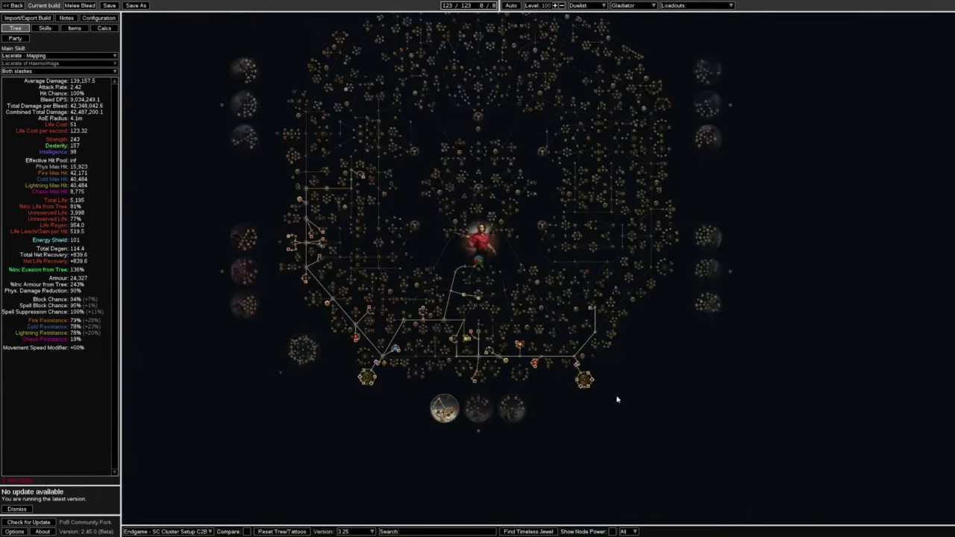
pyautogui.scroll(5, 601, 419)
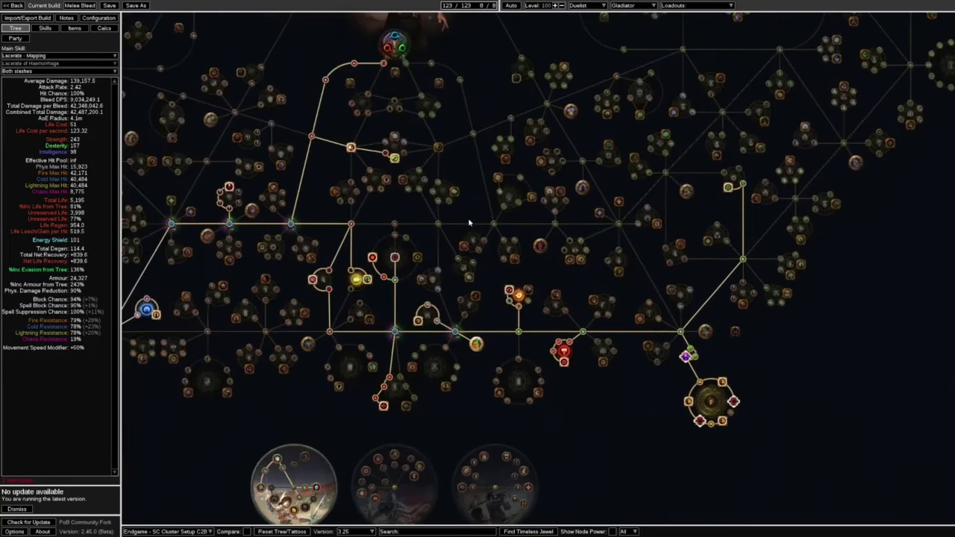
pyautogui.scroll(-1, 502, 235)
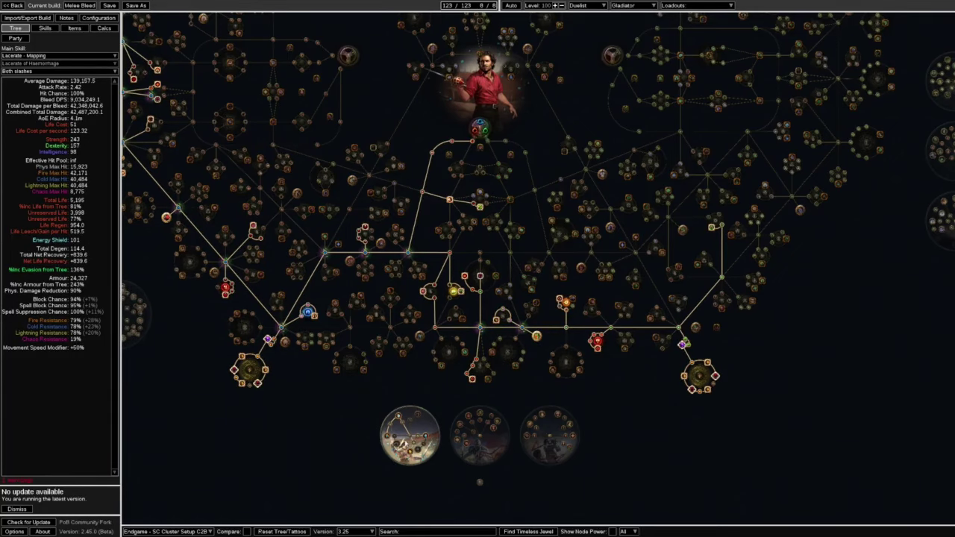
pyautogui.moveTo(341, 418); pyautogui.dragTo(427, 429)
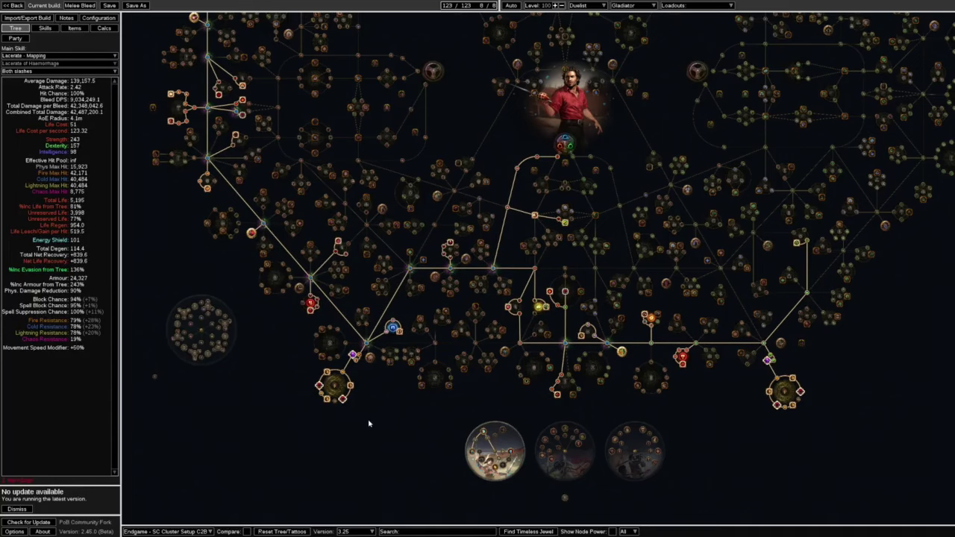
pyautogui.moveTo(404, 429); pyautogui.dragTo(358, 420)
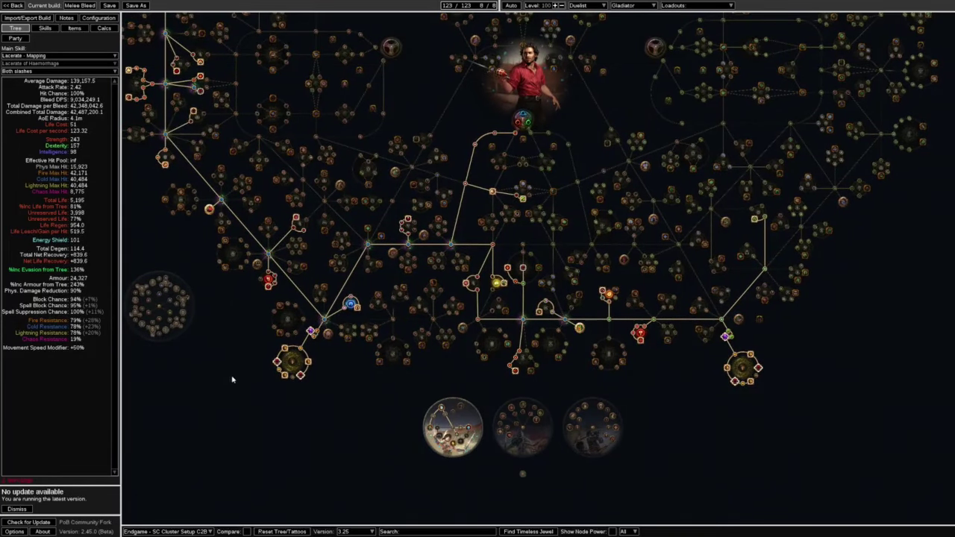